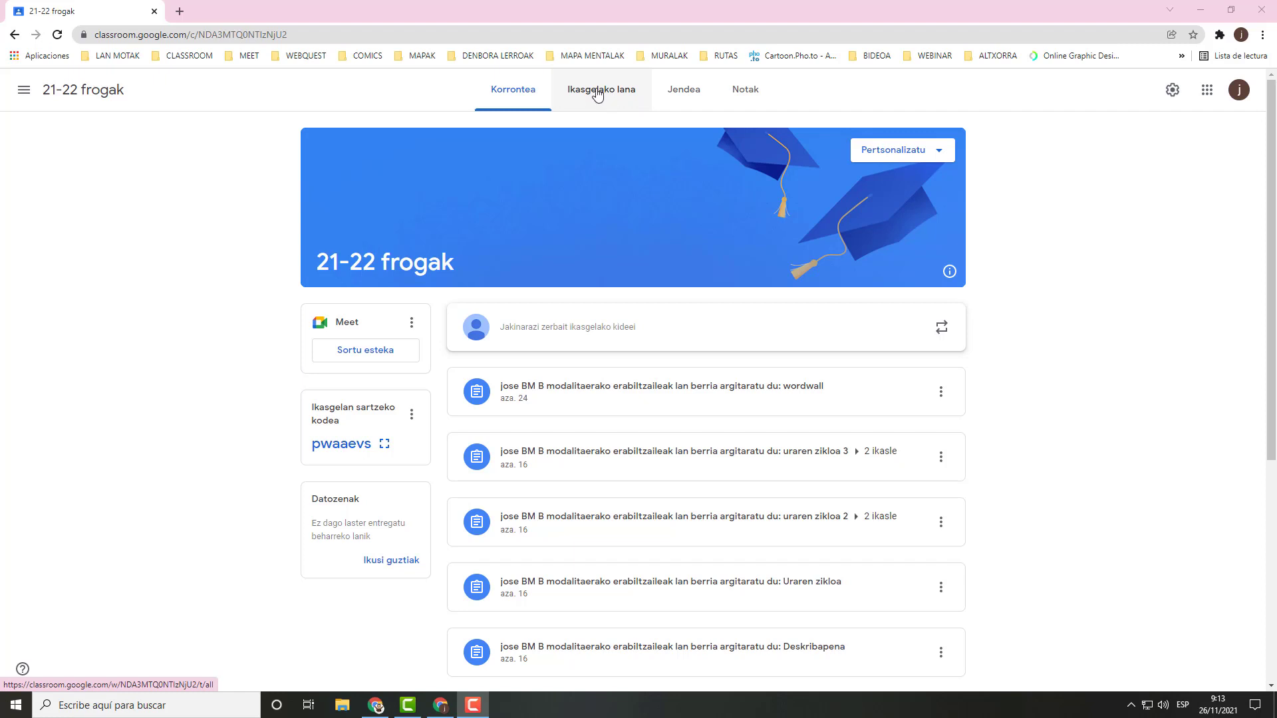
Create a new quiz assignment in the 21-22 frogak classwork and title it "Eragiketak"
left_click(598, 95)
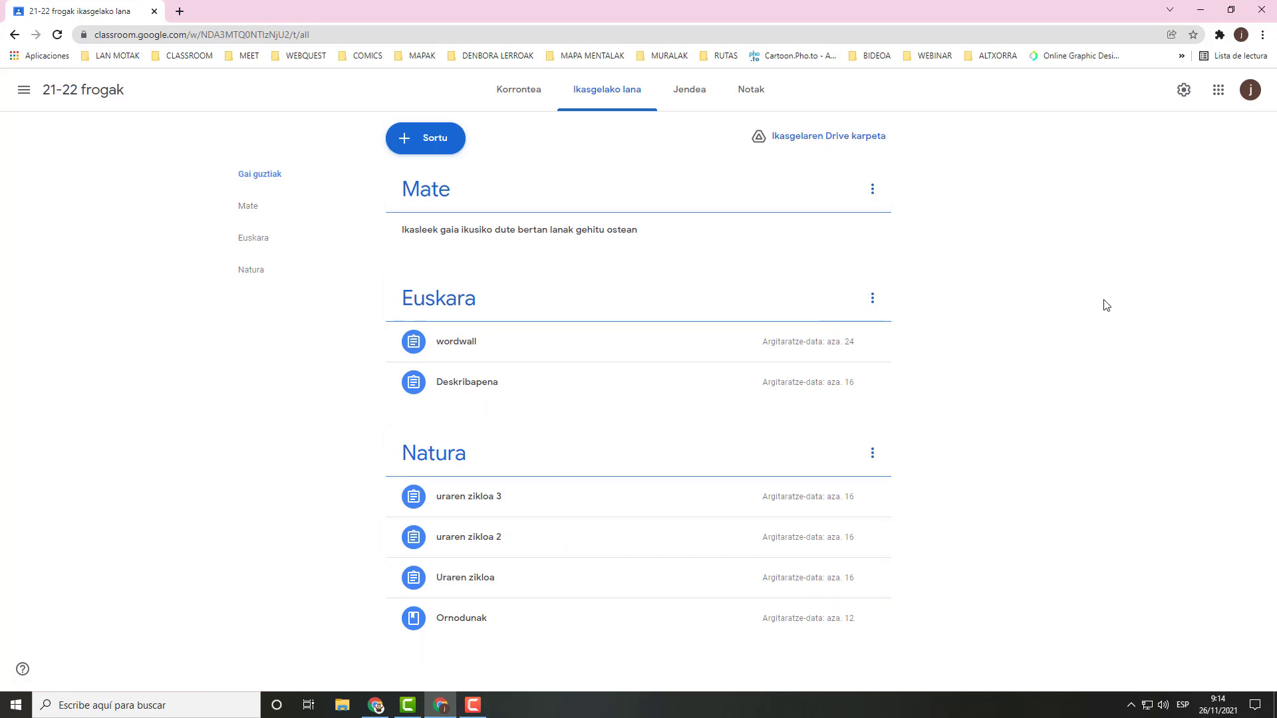
left_click(423, 148)
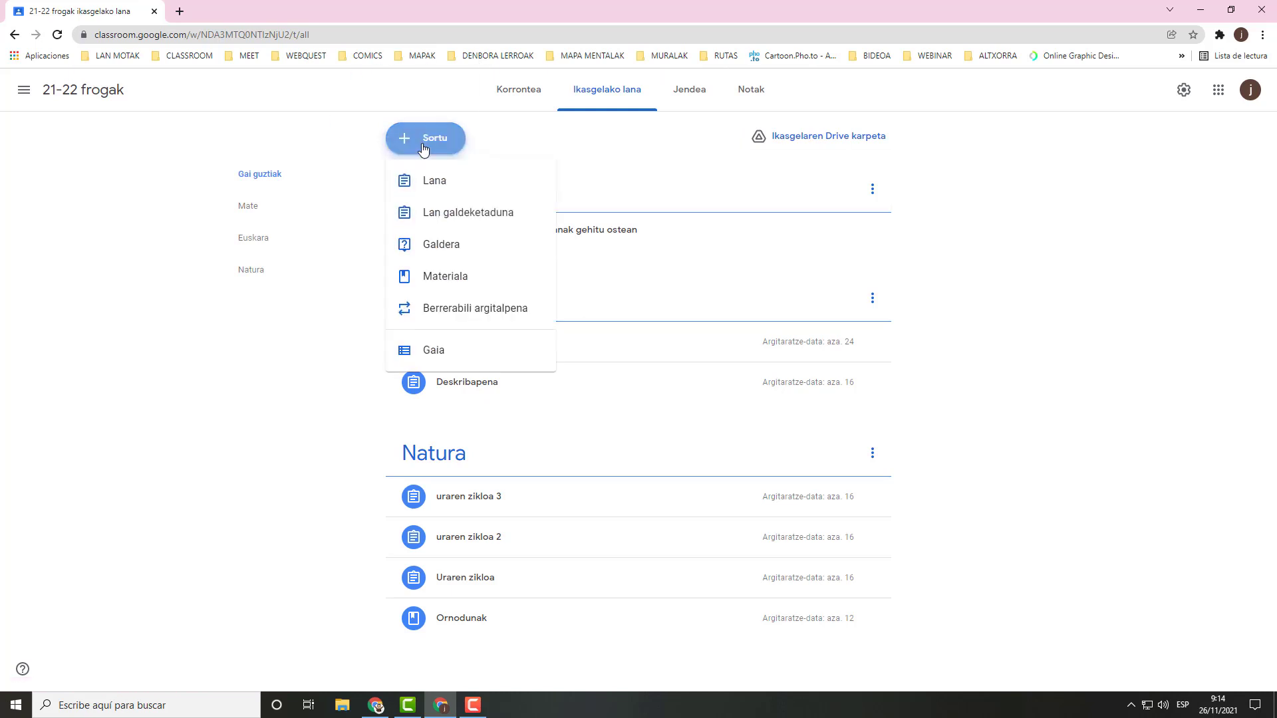
left_click(431, 219)
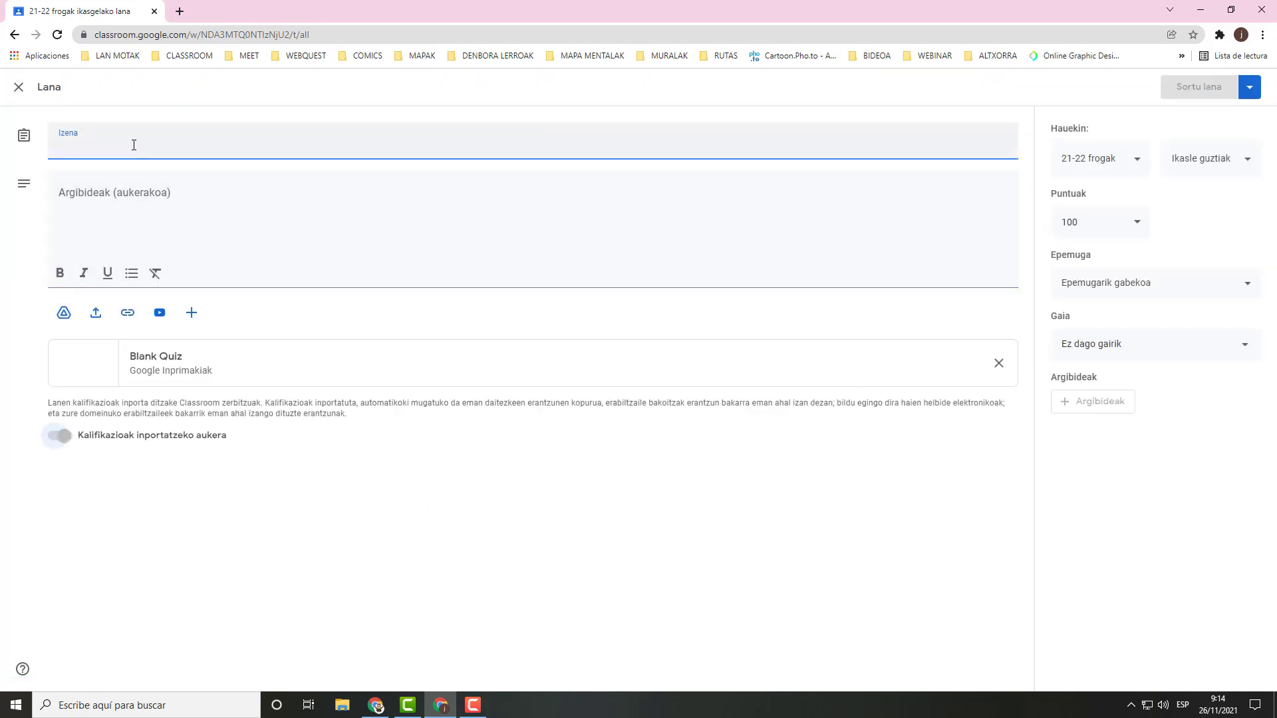
left_click(105, 140)
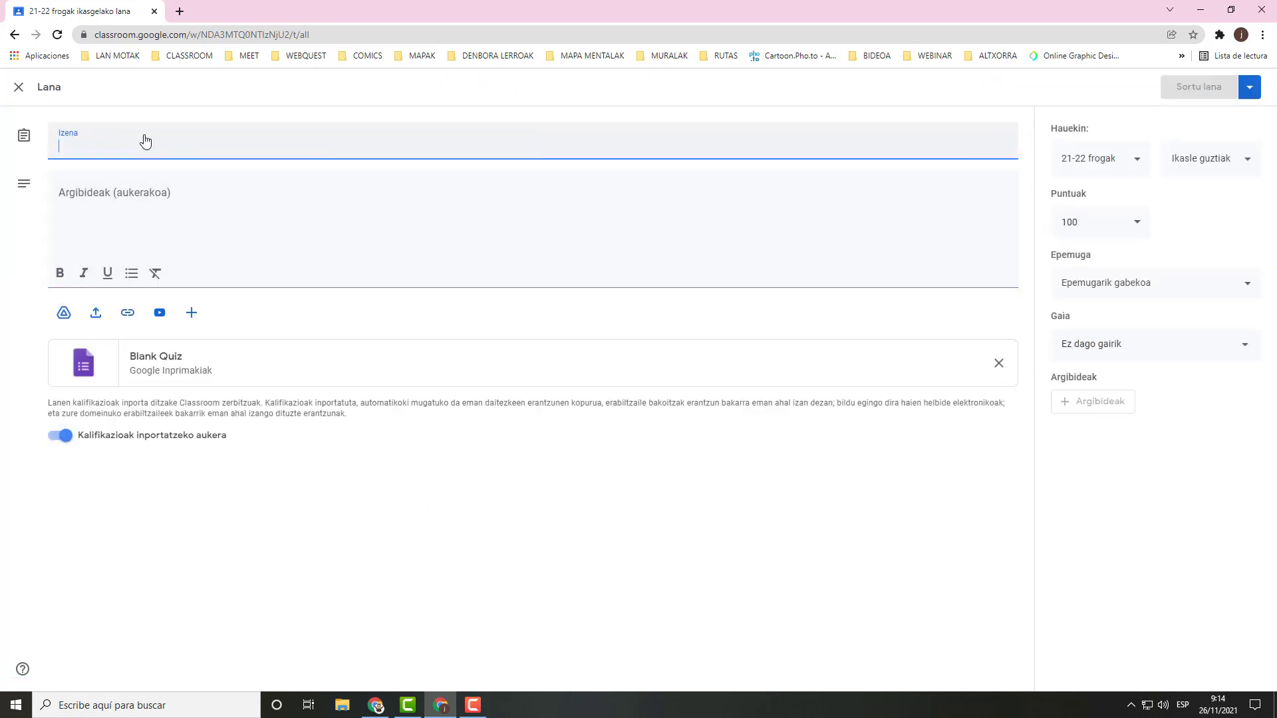
type("A")
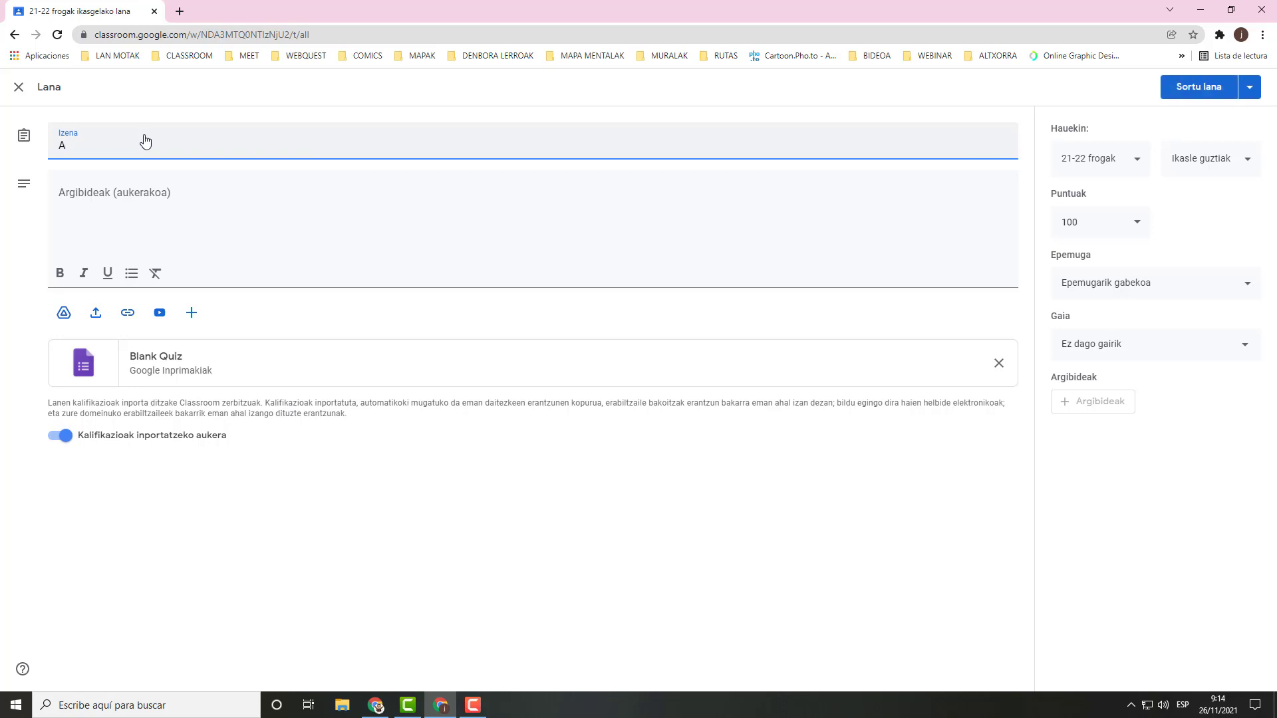
key("BackSpace")
type("Eragiketak")
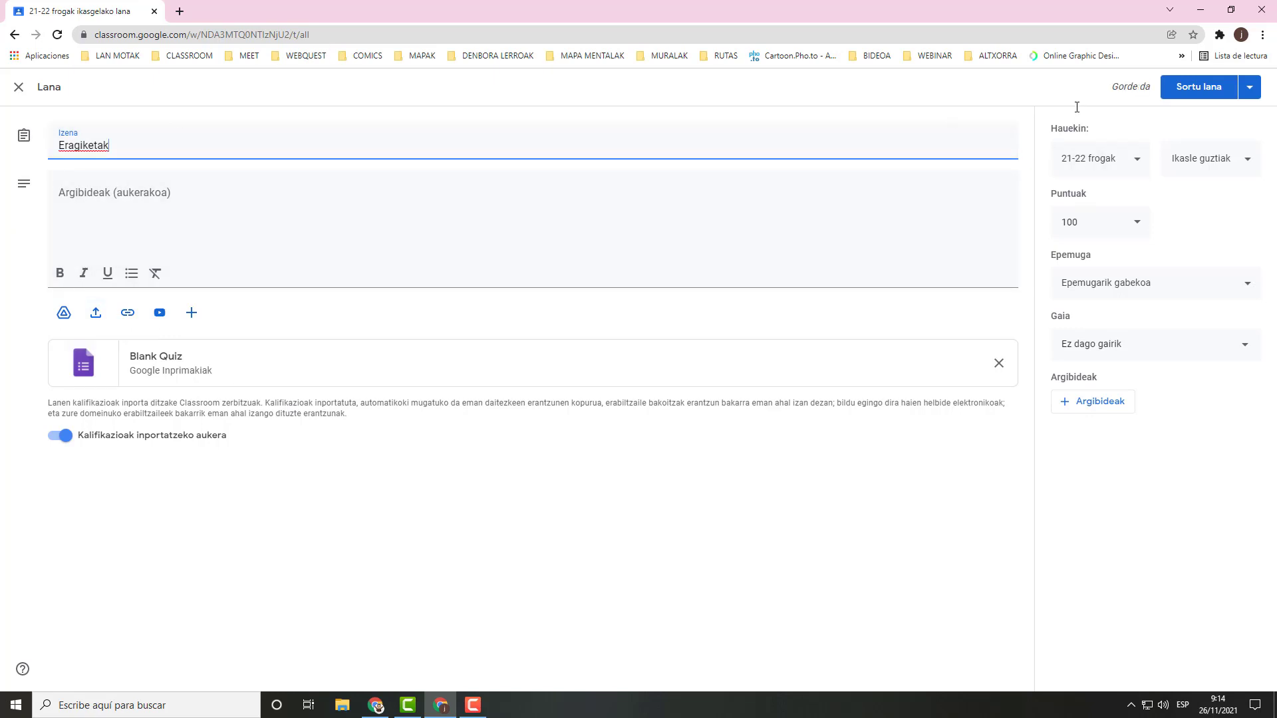
Set the assignment's points to 10 and assign it to a class topic
left_click(1096, 215)
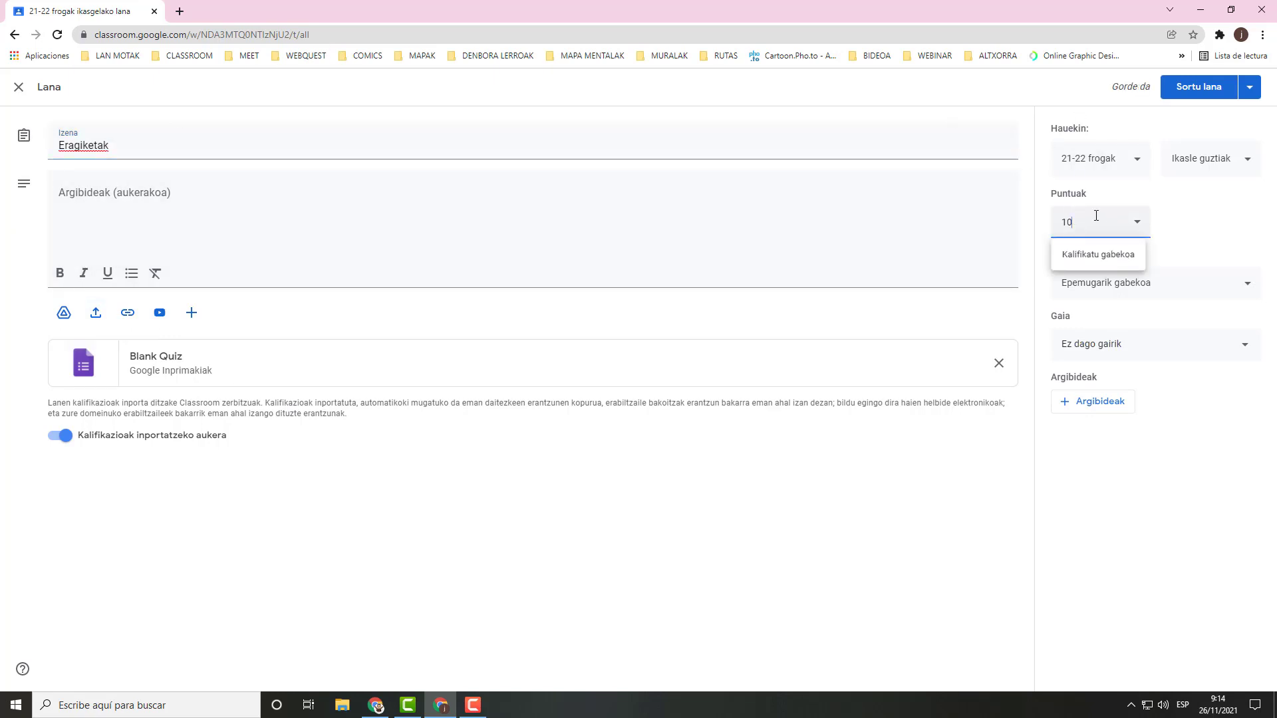
left_click(1177, 349)
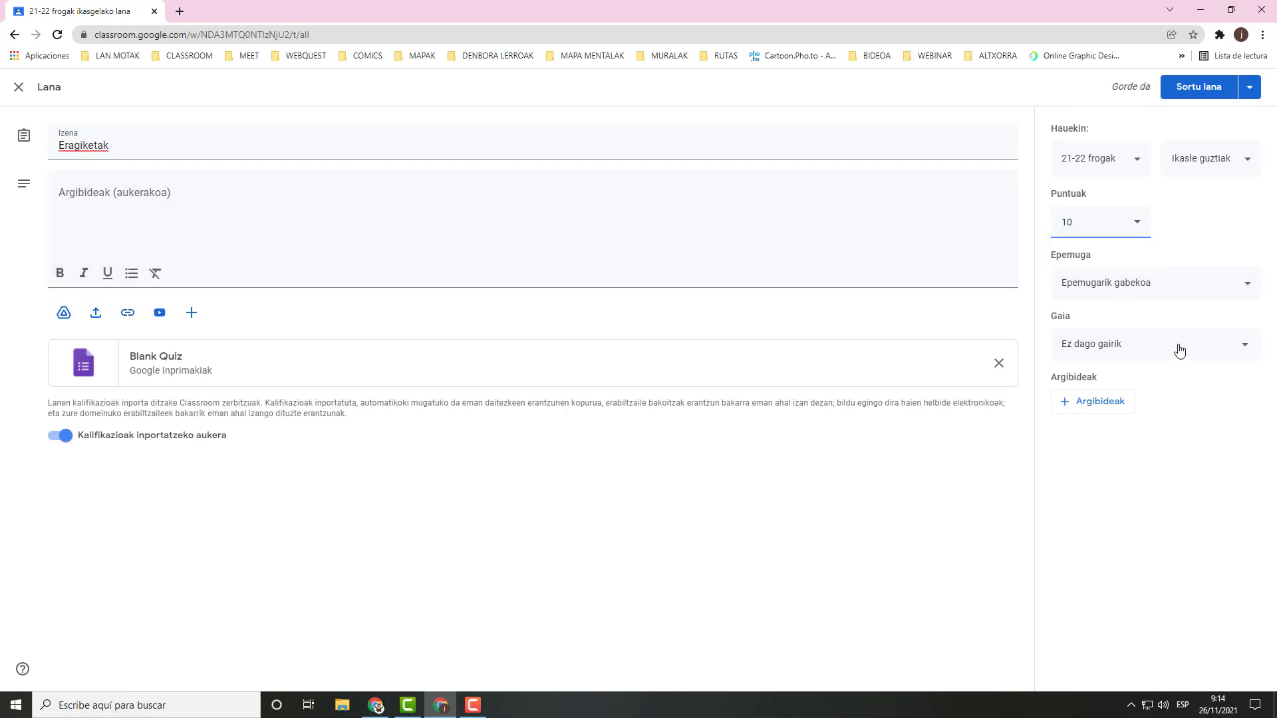
left_click(1177, 348)
left_click(1070, 454)
Open the attached Blank Quiz form for editing and rename the form file as "Eragiketak"
left_click(89, 367)
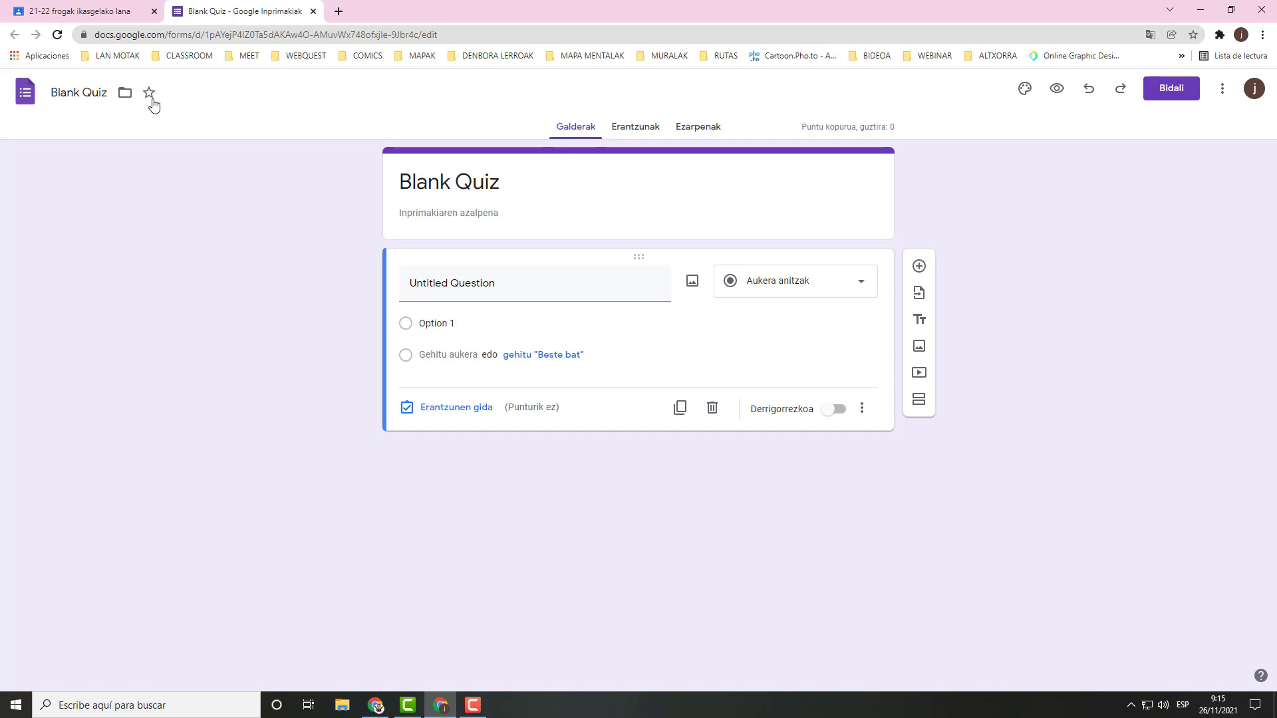
left_click(99, 95)
left_click_drag(107, 94, 43, 107)
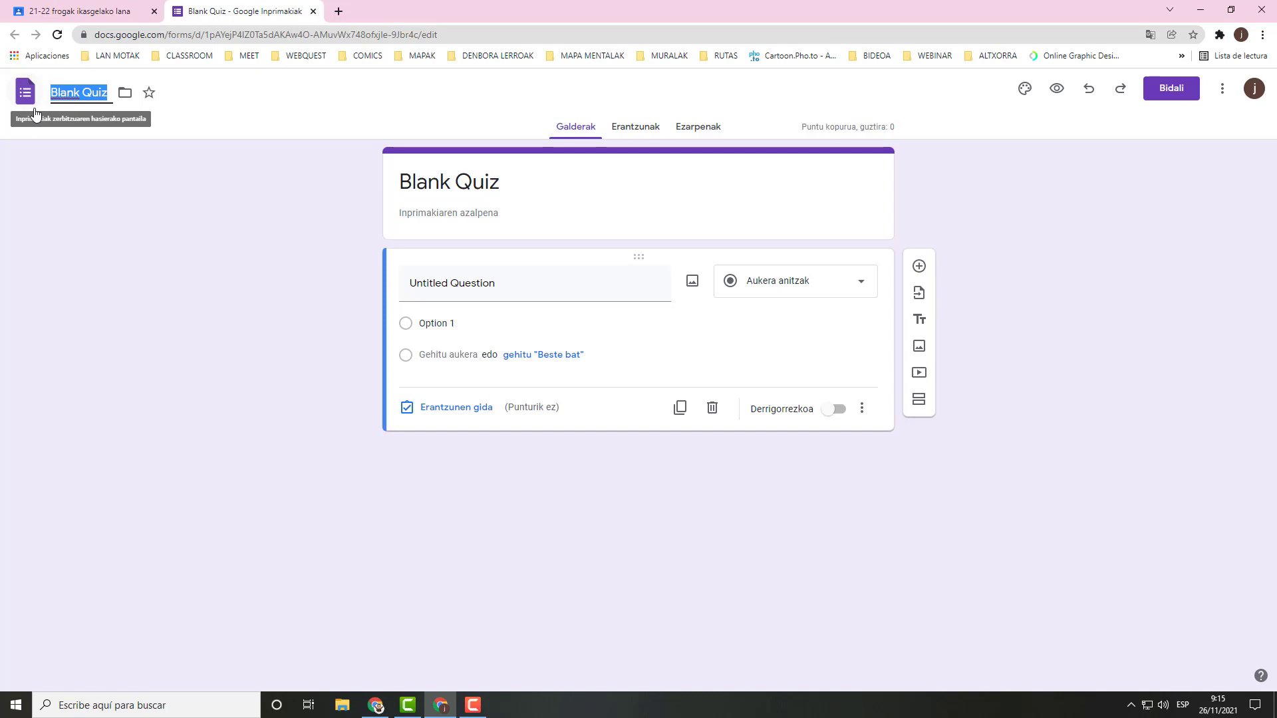
type("Era")
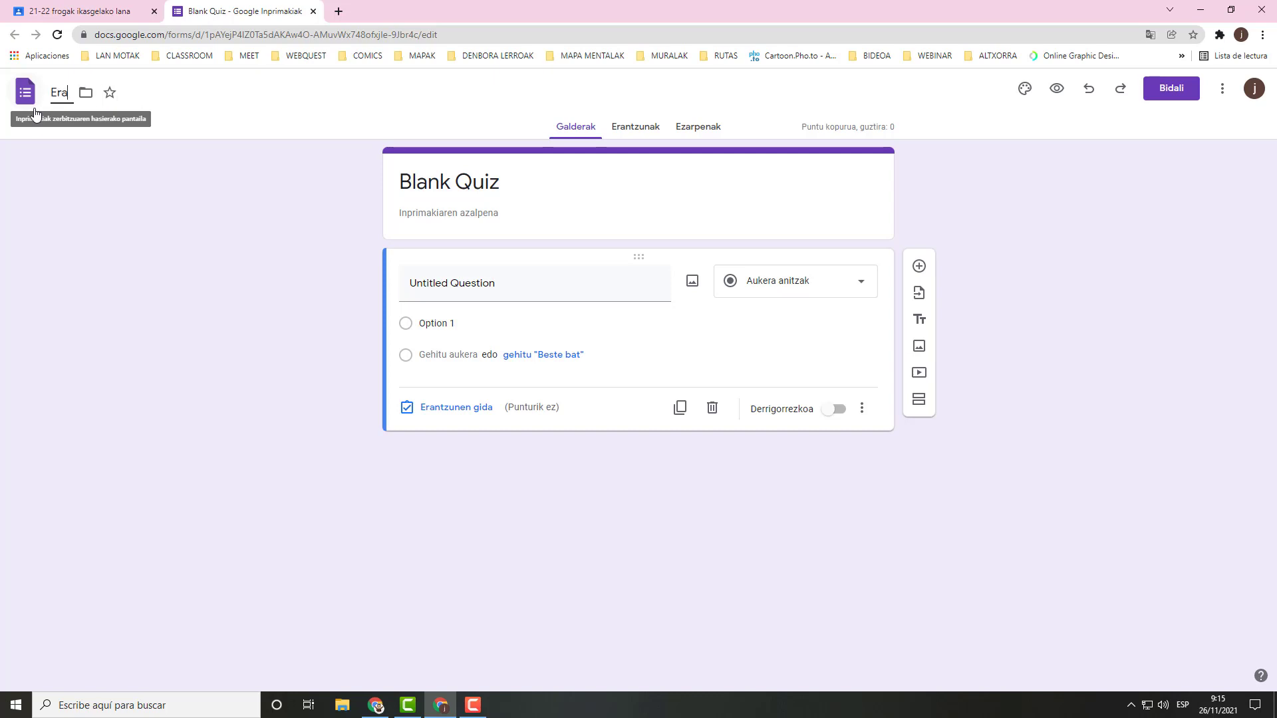
type("giketak")
Replace the heading shown on the form itself with "Eragiketak"
left_click(471, 195)
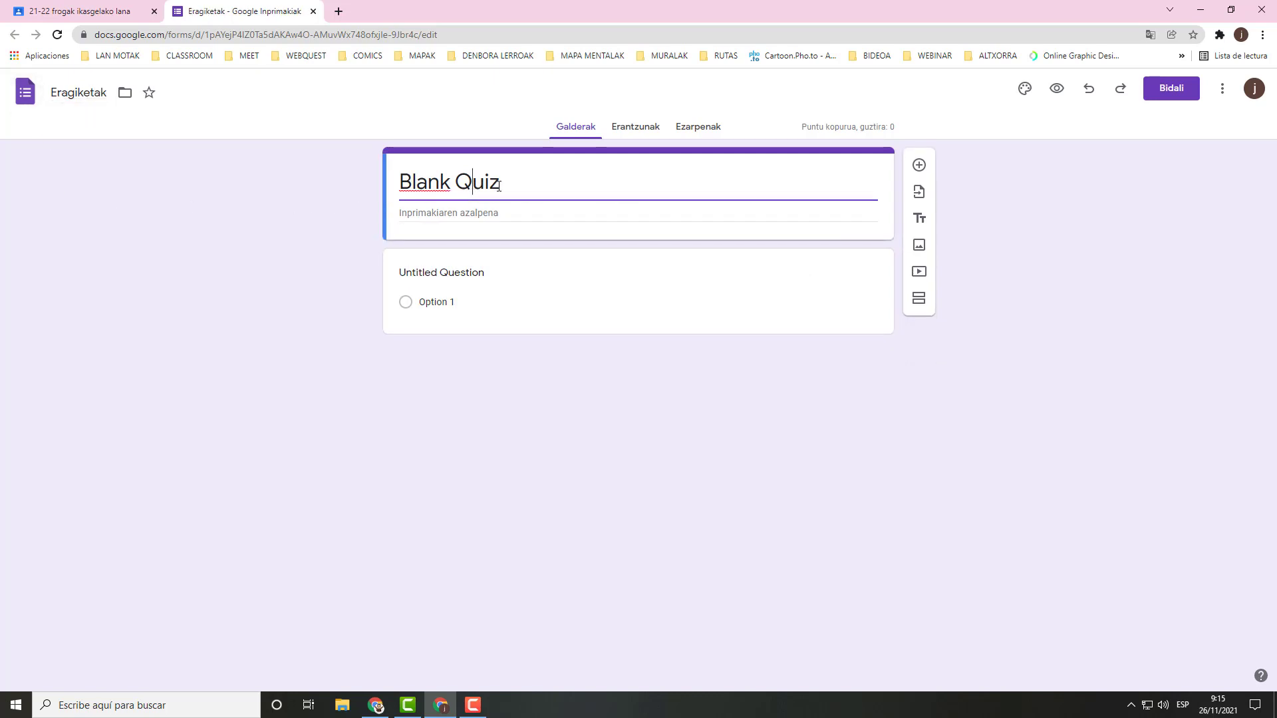
left_click_drag(500, 190, 360, 193)
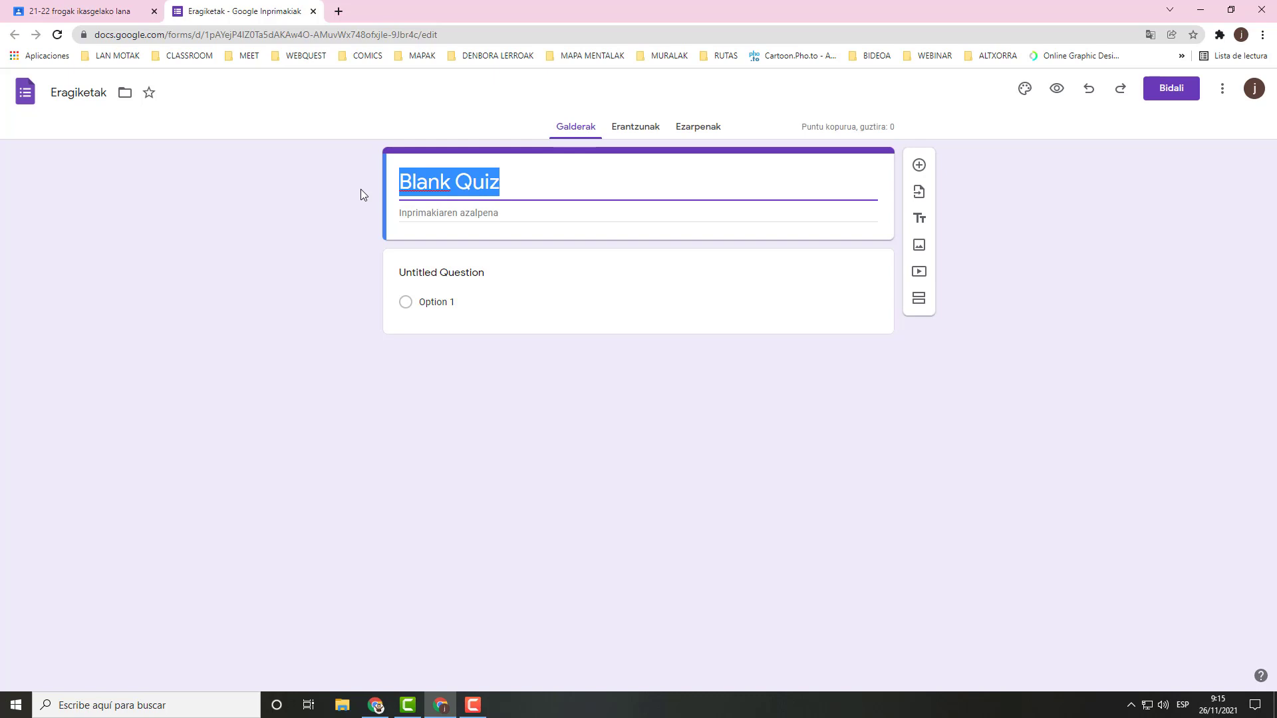
type("Eragiketak")
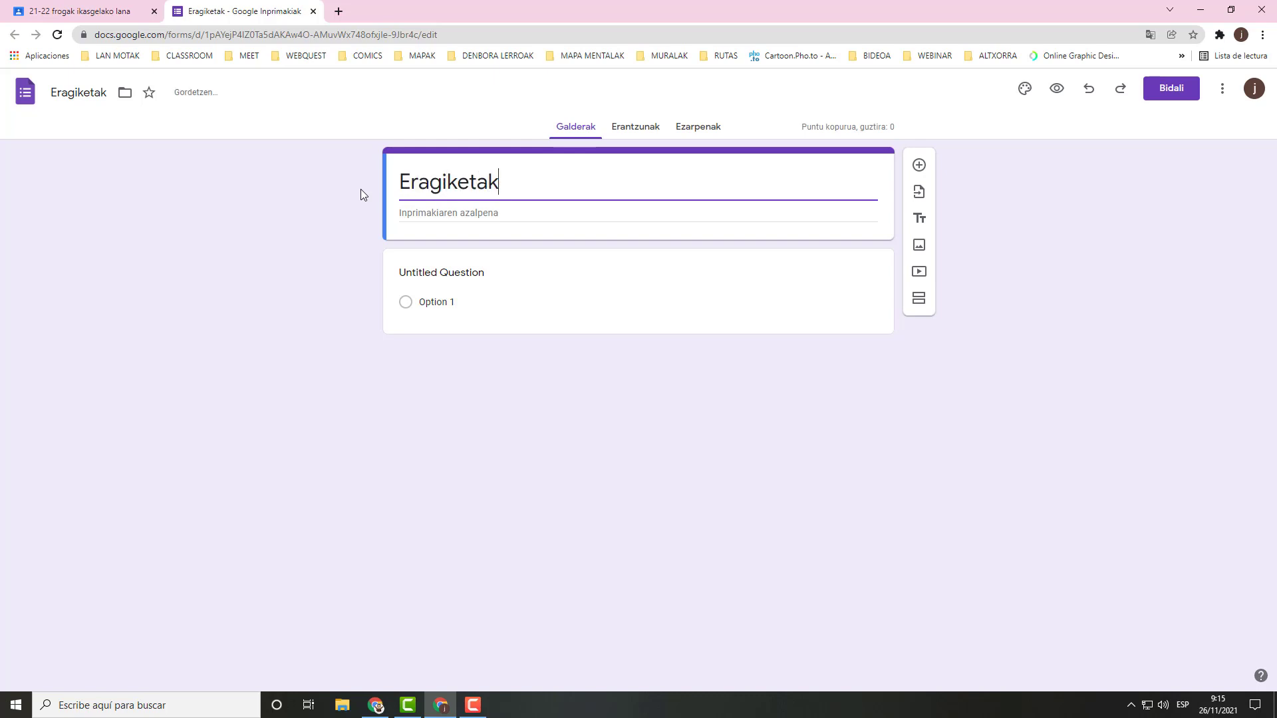
left_click(475, 433)
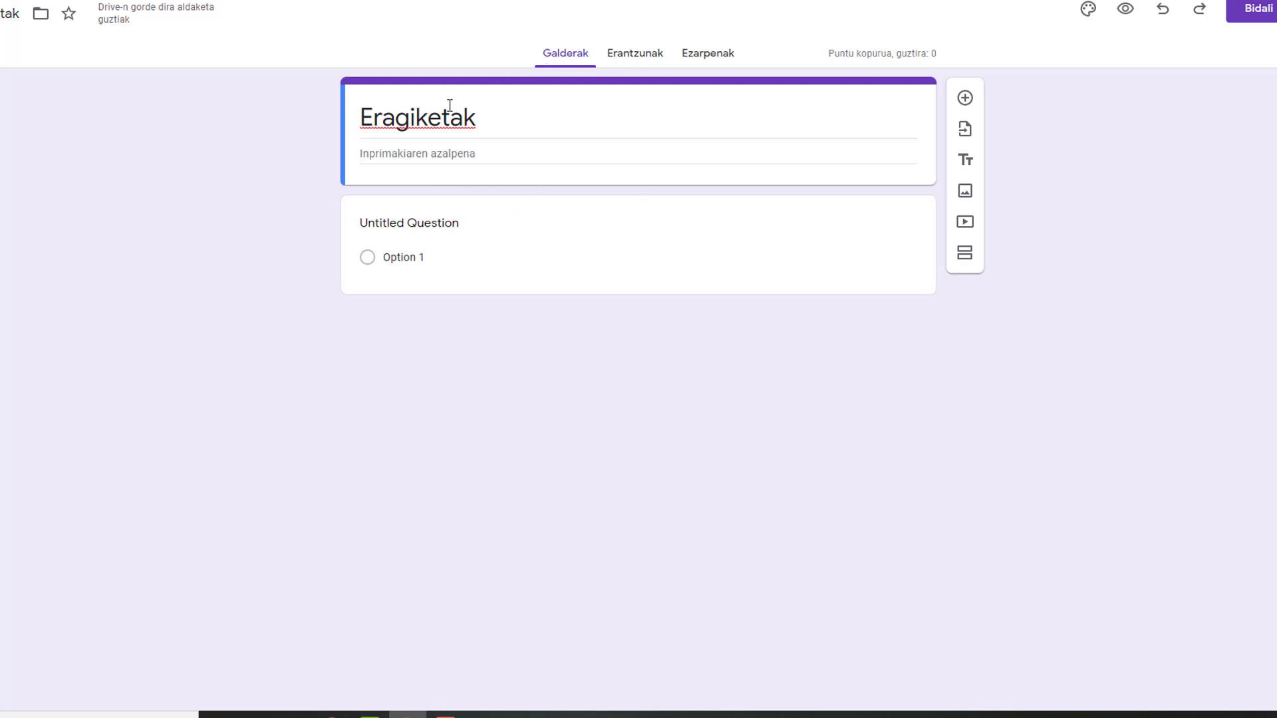
Go through the form's quiz settings and set the default maximum score per question to 1 point
left_click(705, 54)
scroll(676, 233, "down", 5)
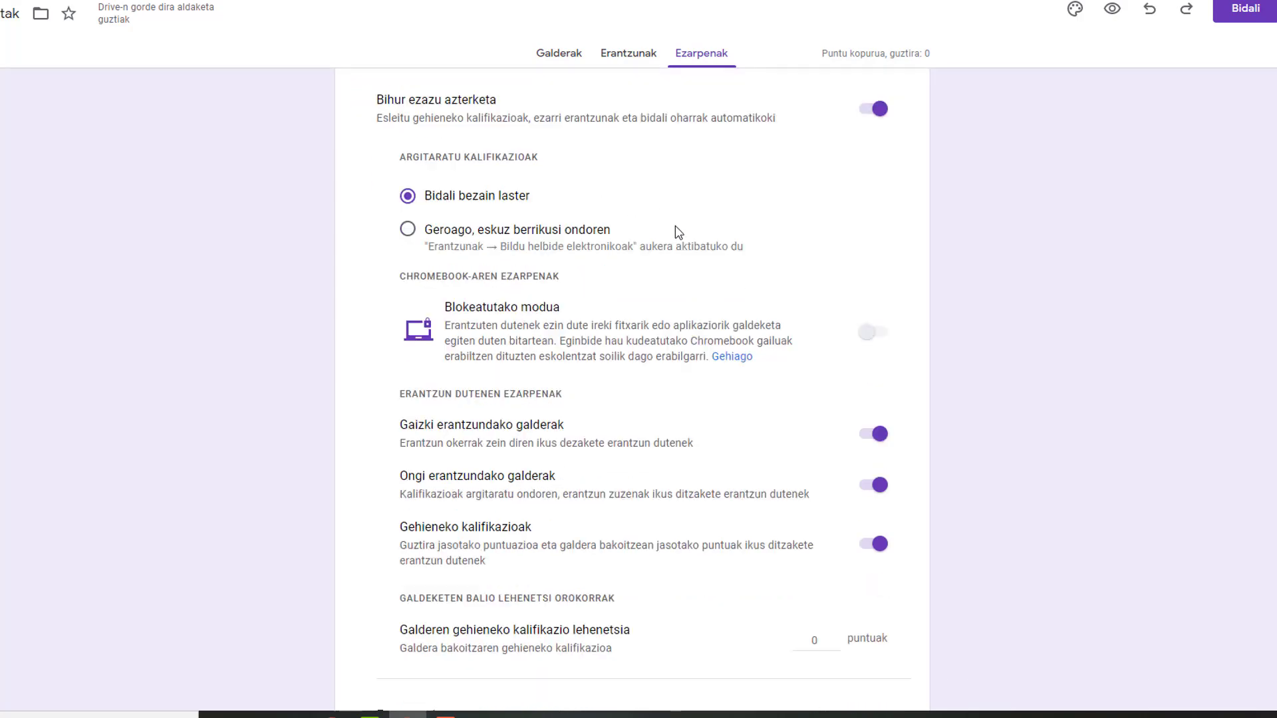
scroll(592, 432, "down", 3)
scroll(579, 466, "up", 5)
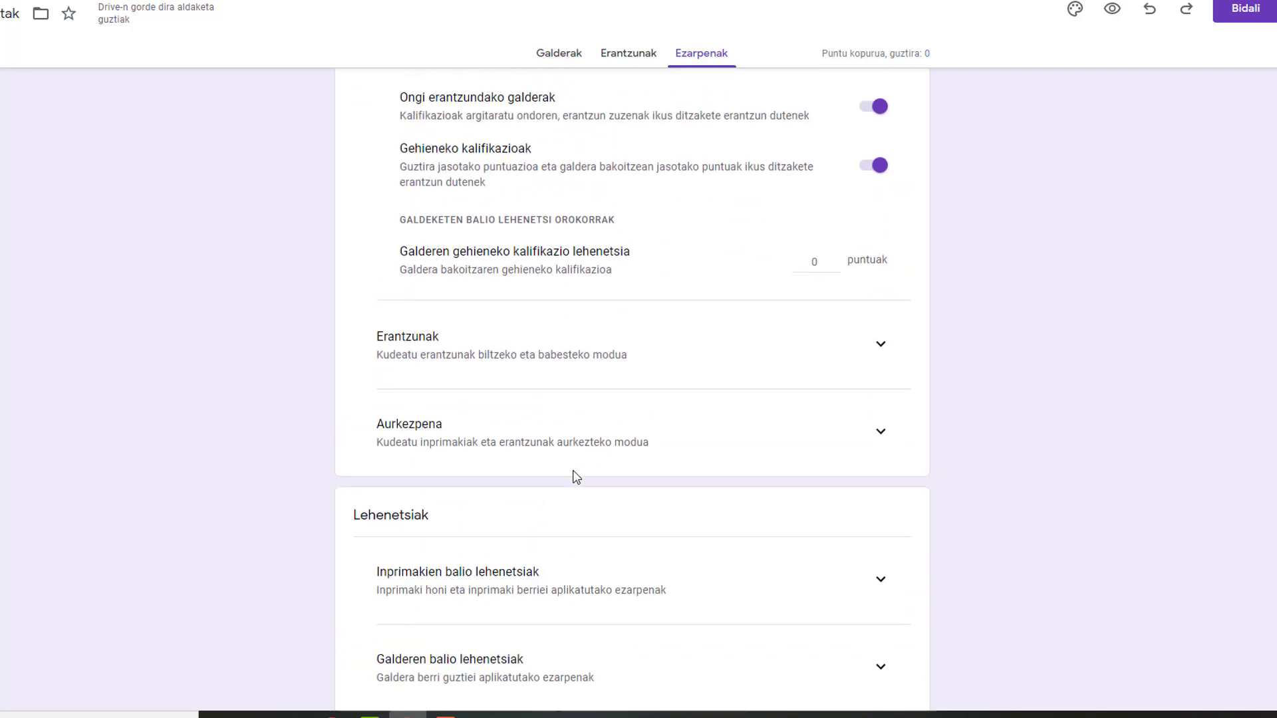
scroll(578, 332, "up", 4)
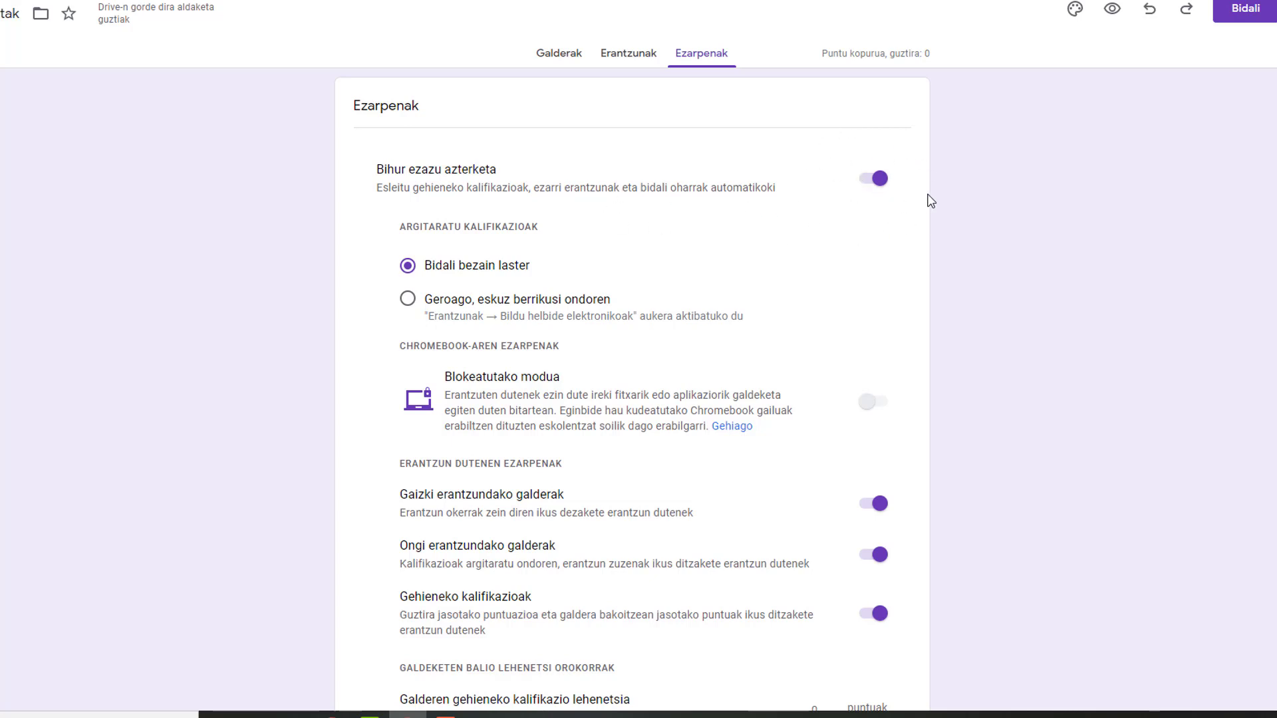
scroll(569, 259, "down", 1)
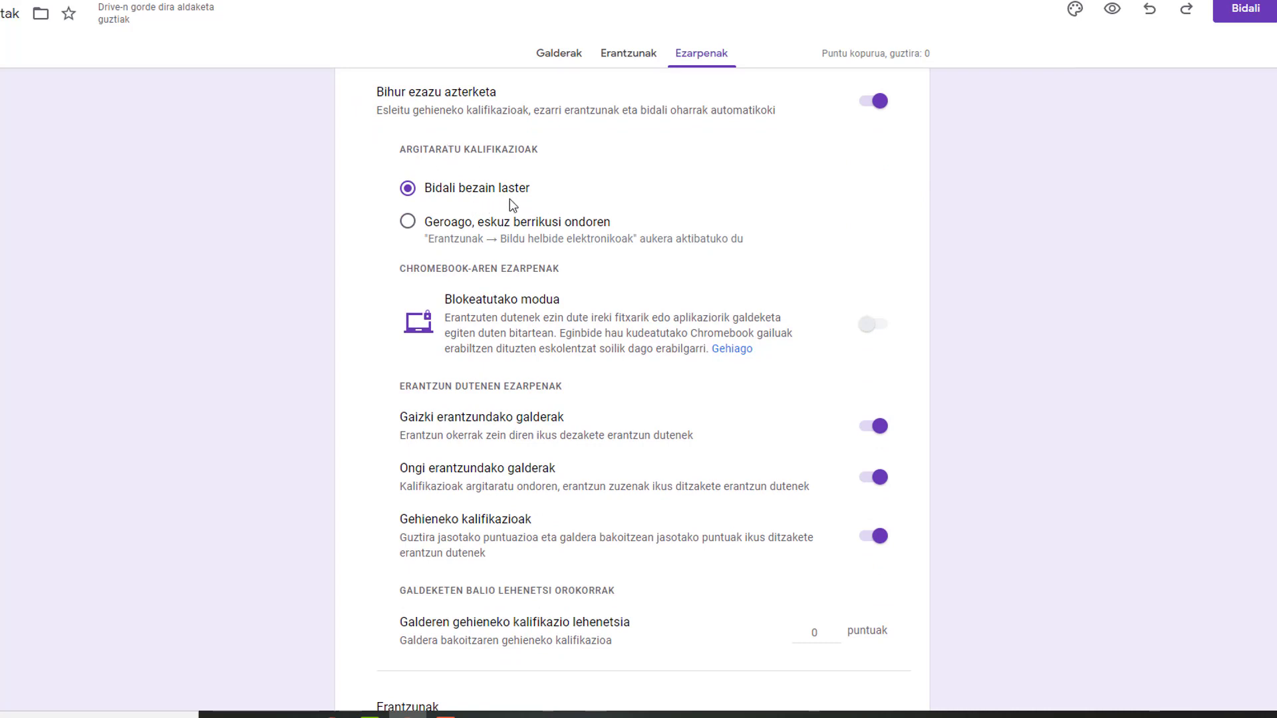
scroll(550, 360, "down", 2)
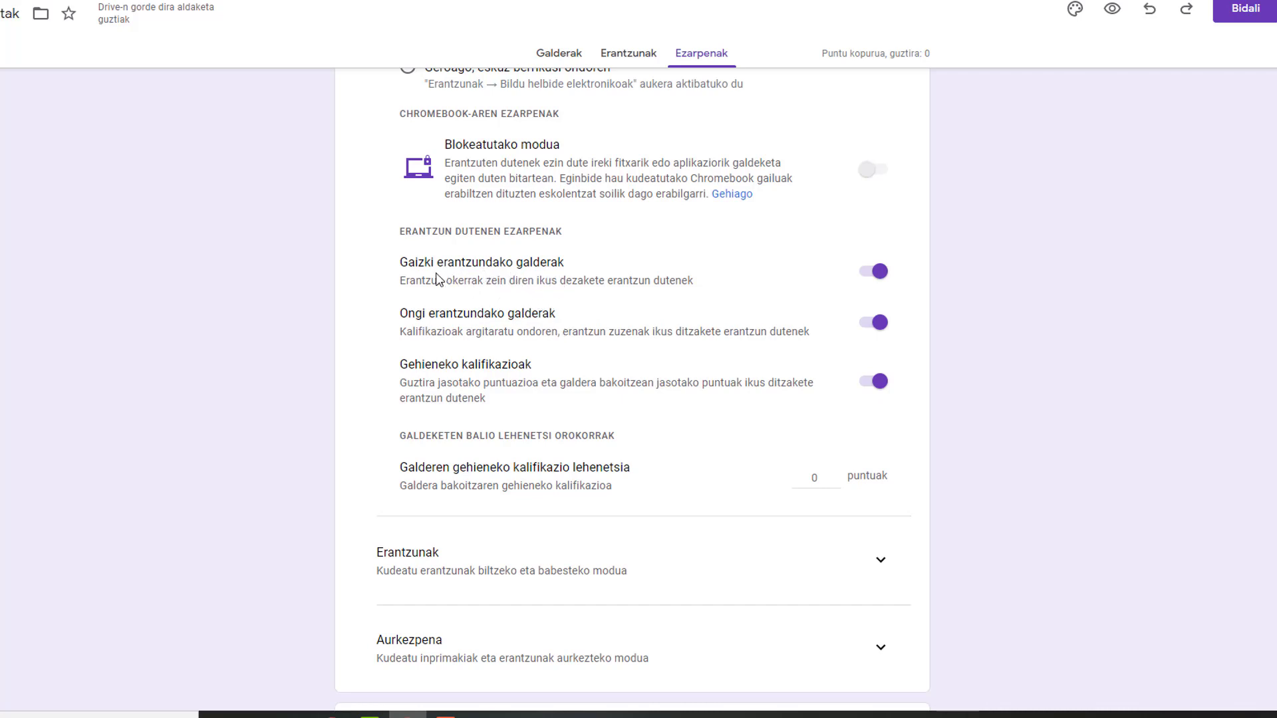
scroll(454, 376, "down", 1)
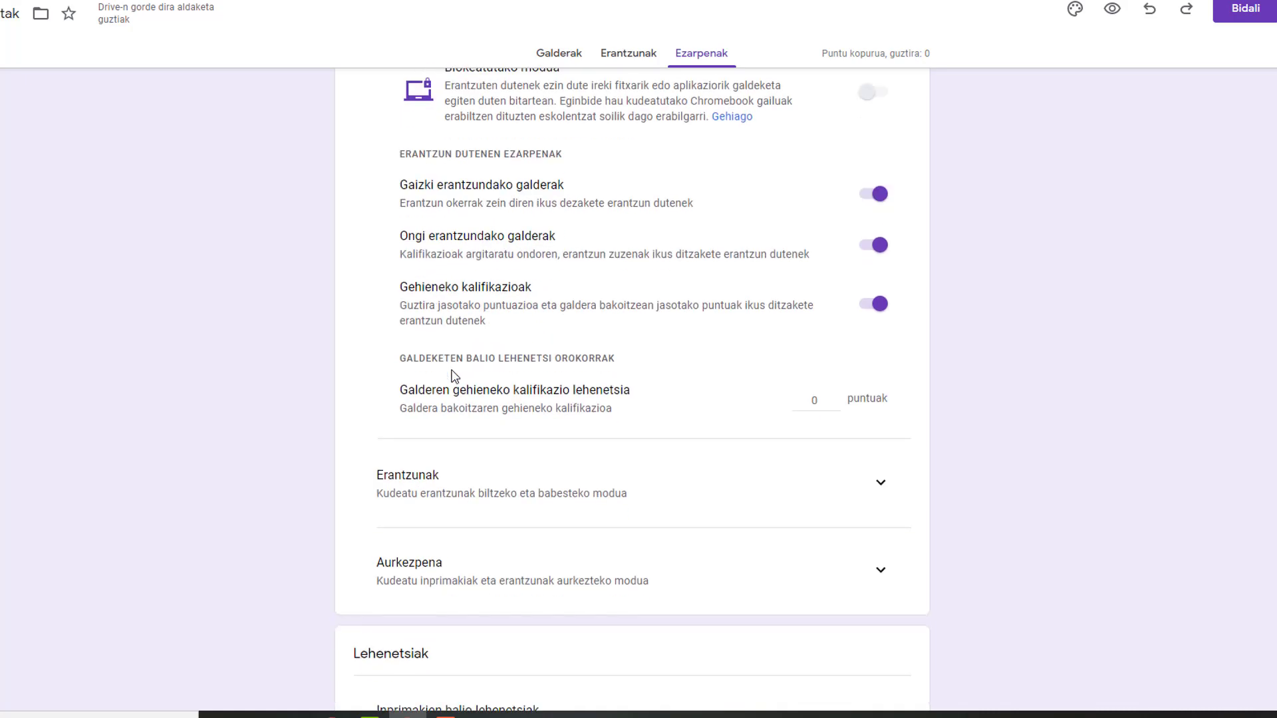
scroll(454, 375, "down", 1)
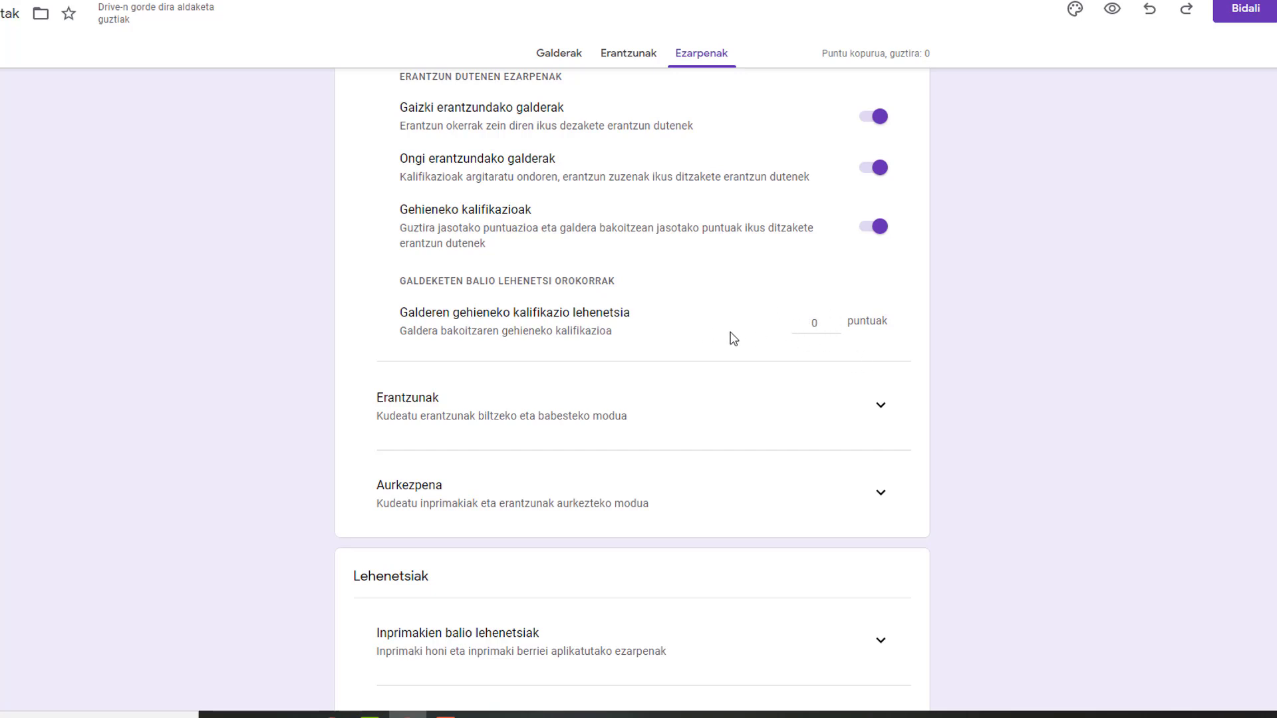
left_click(835, 319)
In the response settings, remove the restriction to the organisation's domain users and limit respondents to a single response
left_click(875, 407)
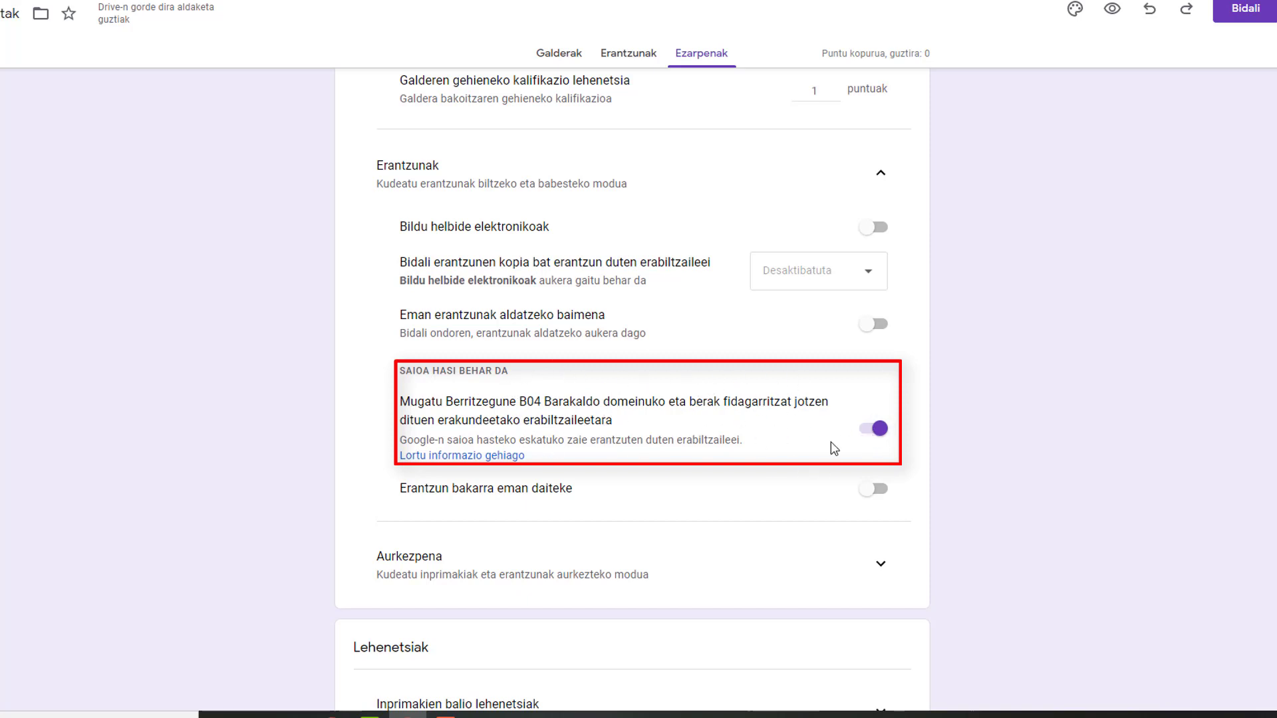
left_click(871, 429)
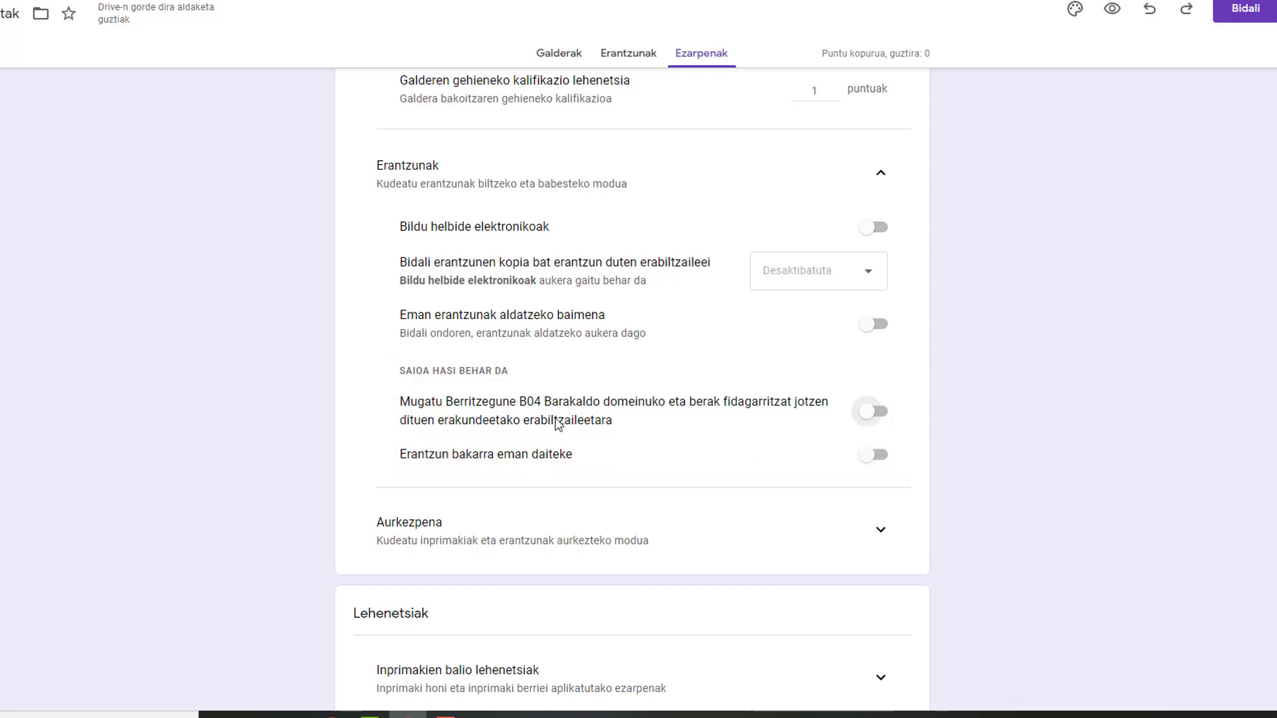
scroll(559, 426, "down", 3)
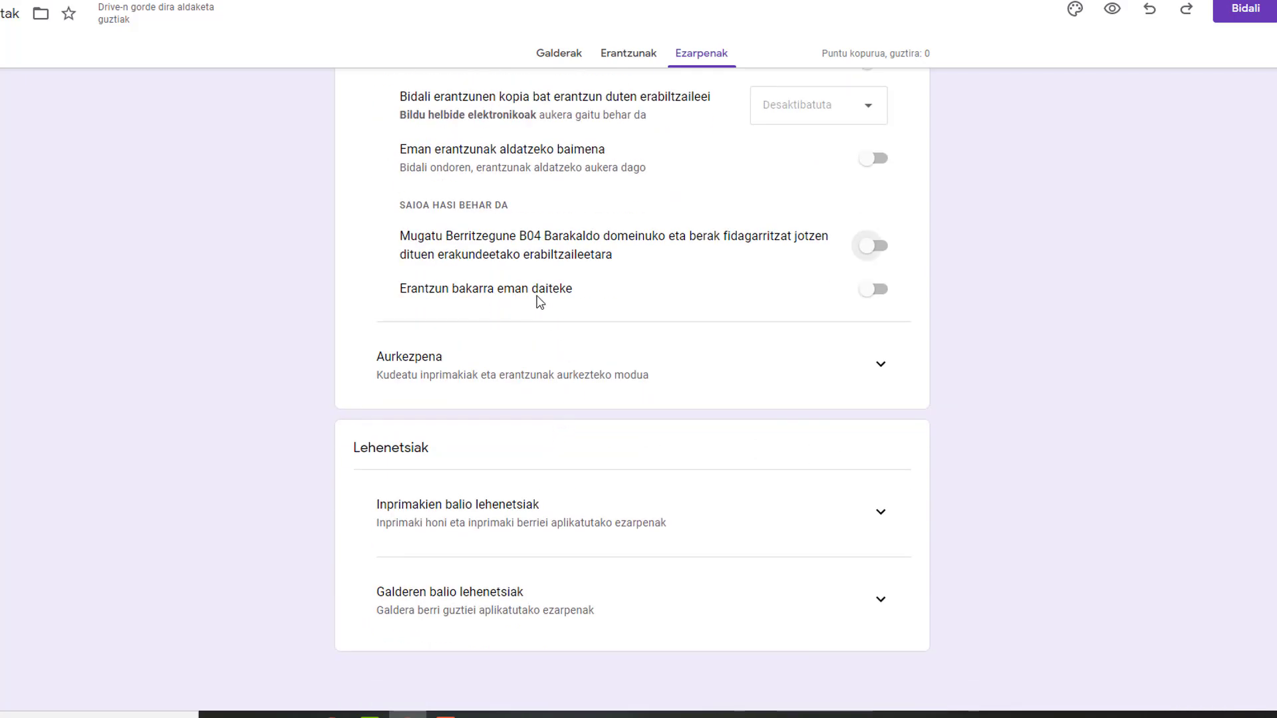
left_click(879, 292)
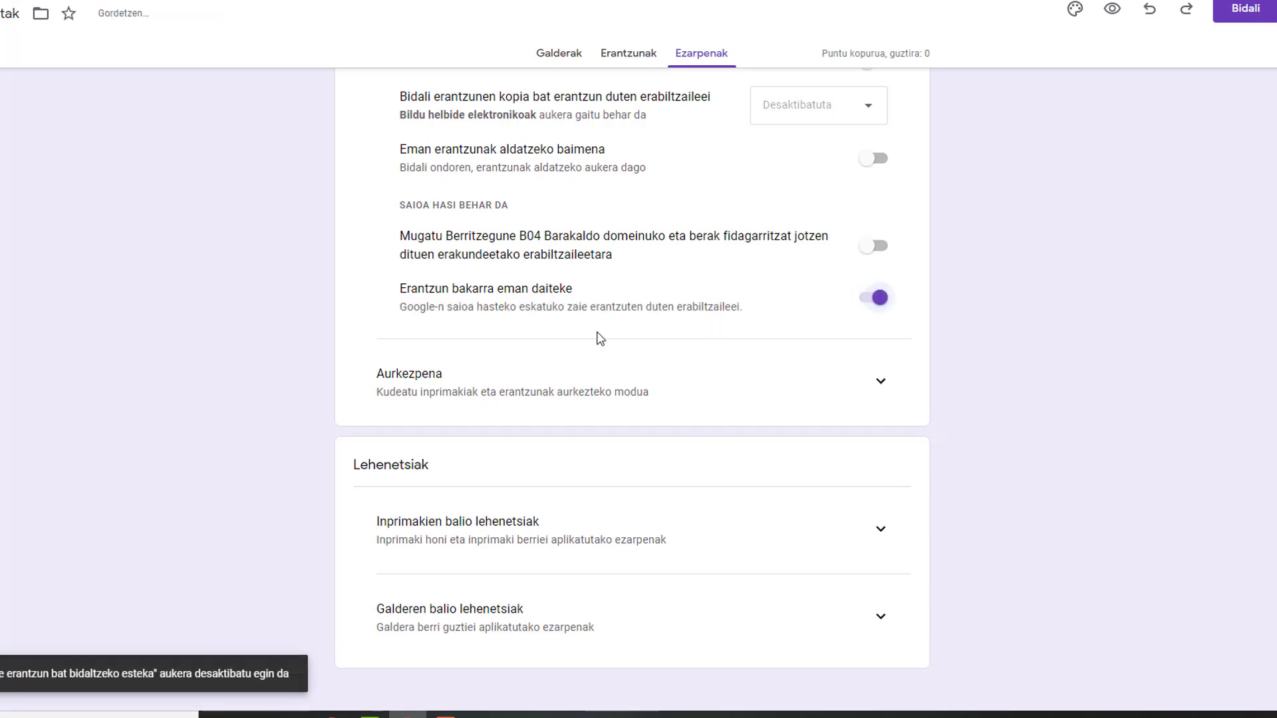
In the presentation settings, turn on the progress bar and shuffle the question order
scroll(601, 338, "down", 1)
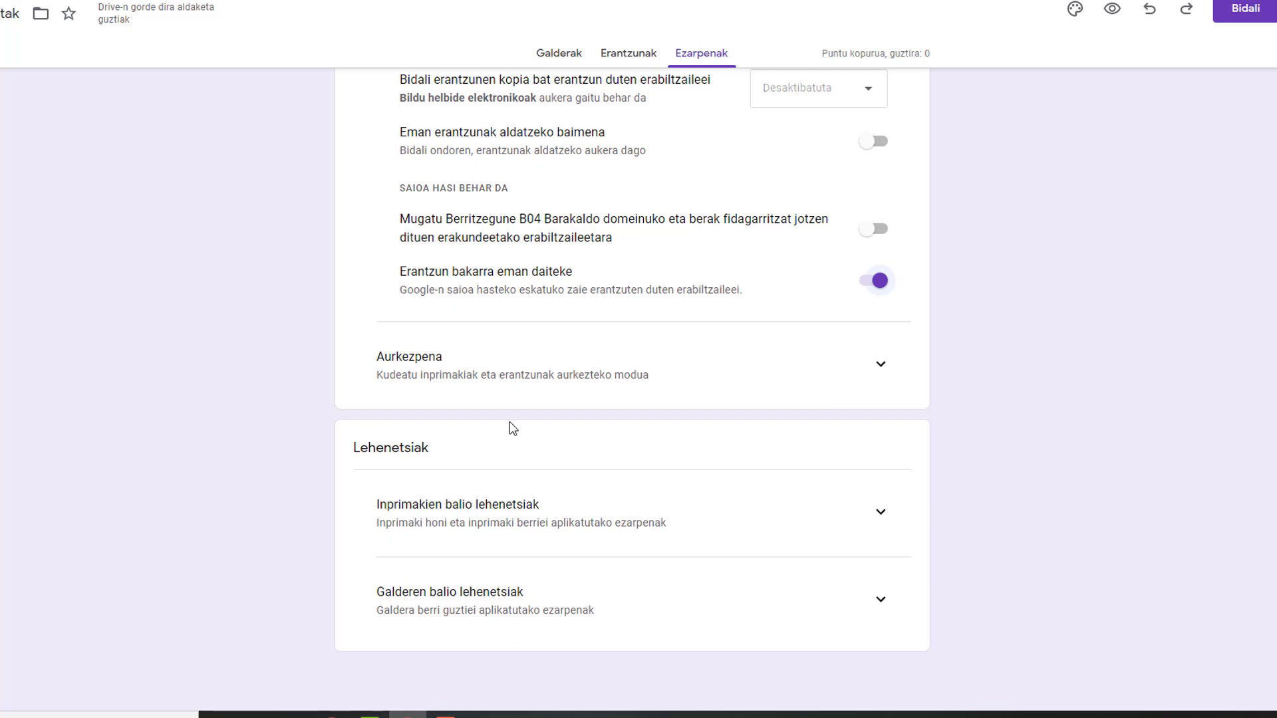
left_click(881, 366)
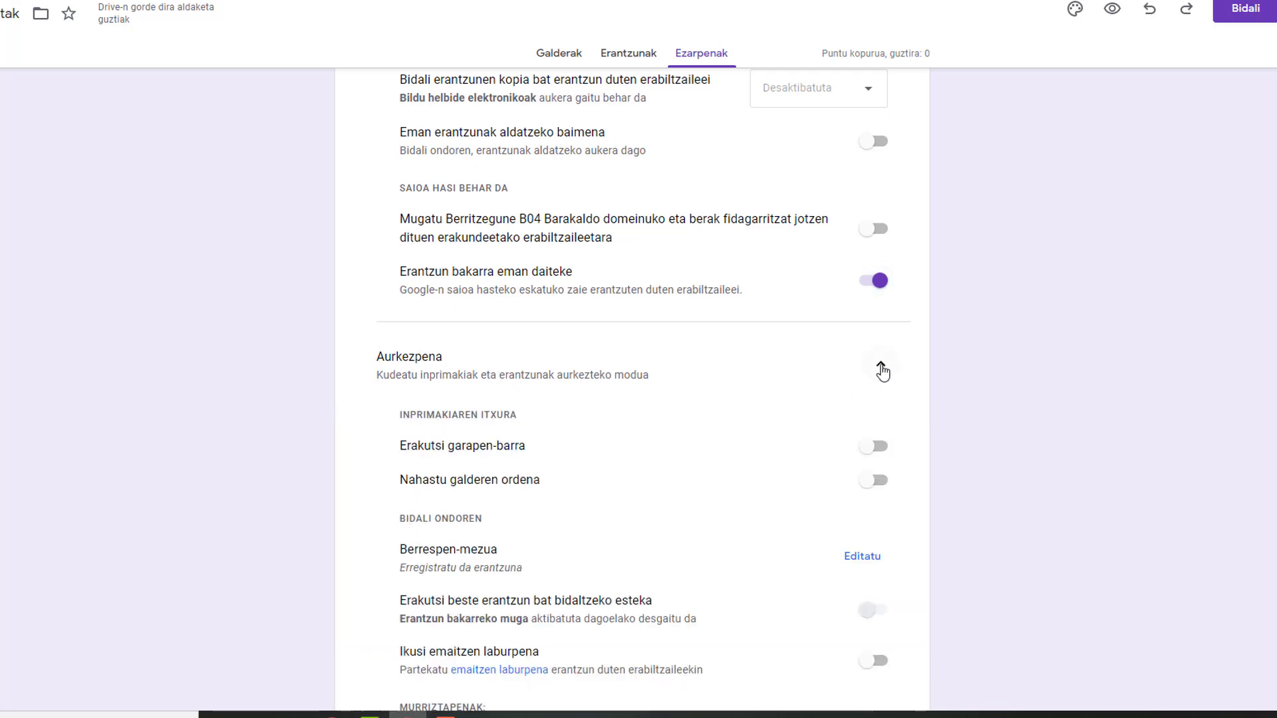
scroll(558, 389, "up", 1)
scroll(559, 389, "down", 3)
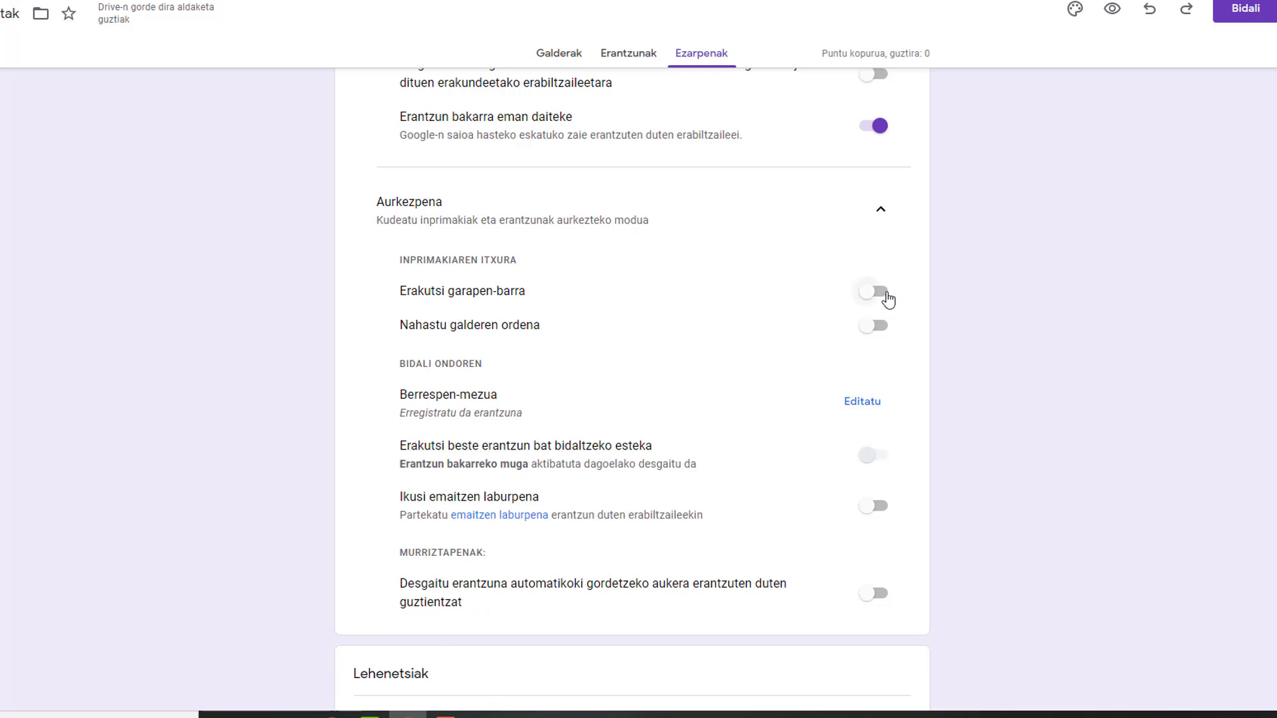
left_click(882, 293)
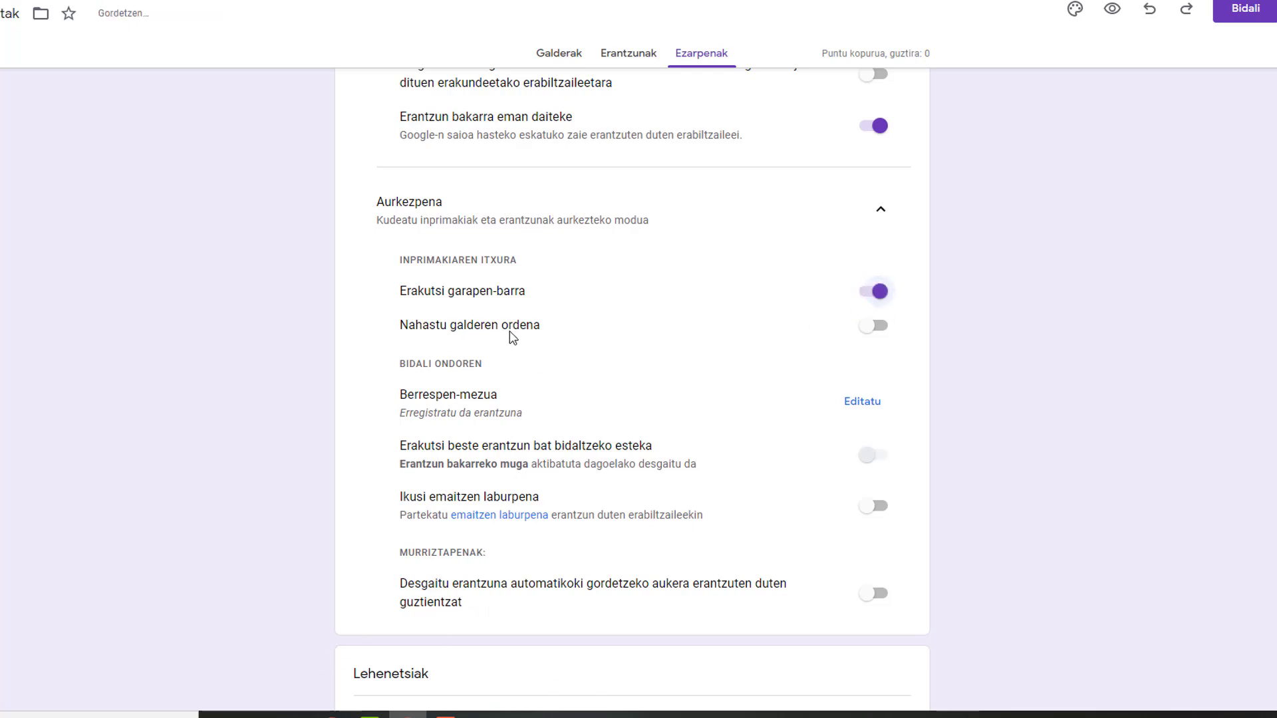
left_click(882, 327)
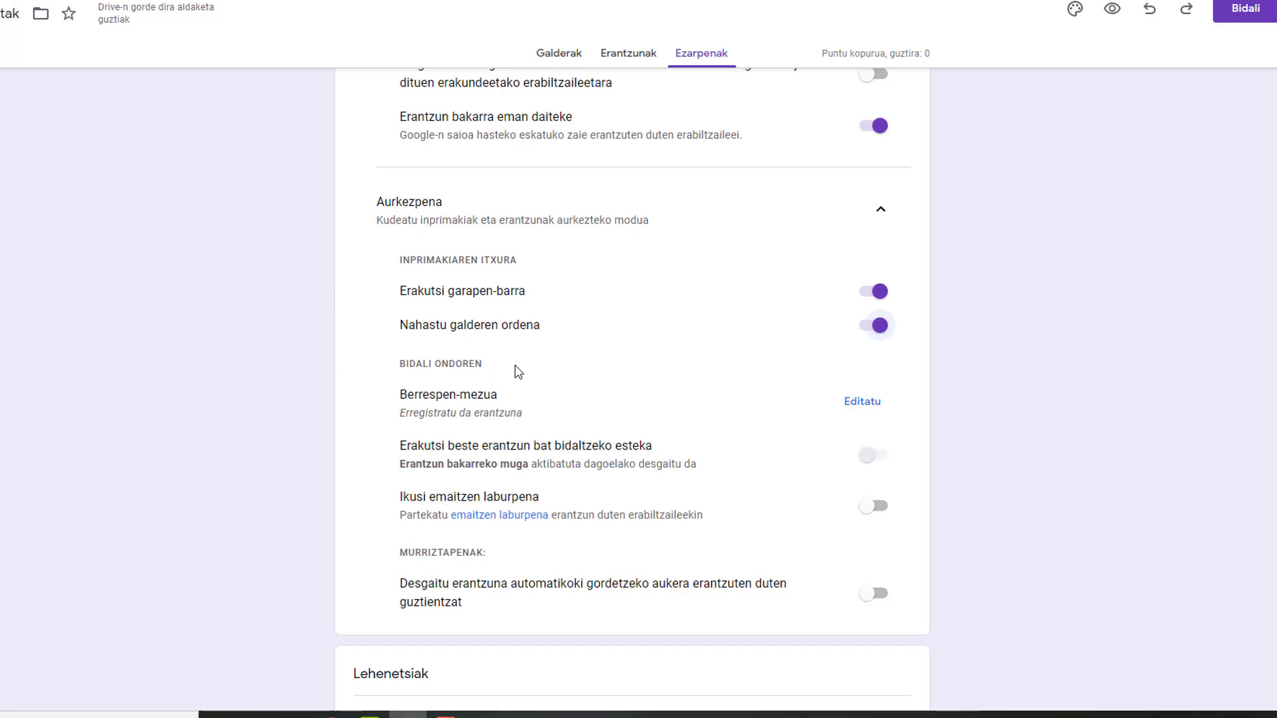
Enter "Amaitu duzu" as the confirmation message shown after the form is submitted
scroll(518, 373, "down", 3)
scroll(434, 365, "down", 1)
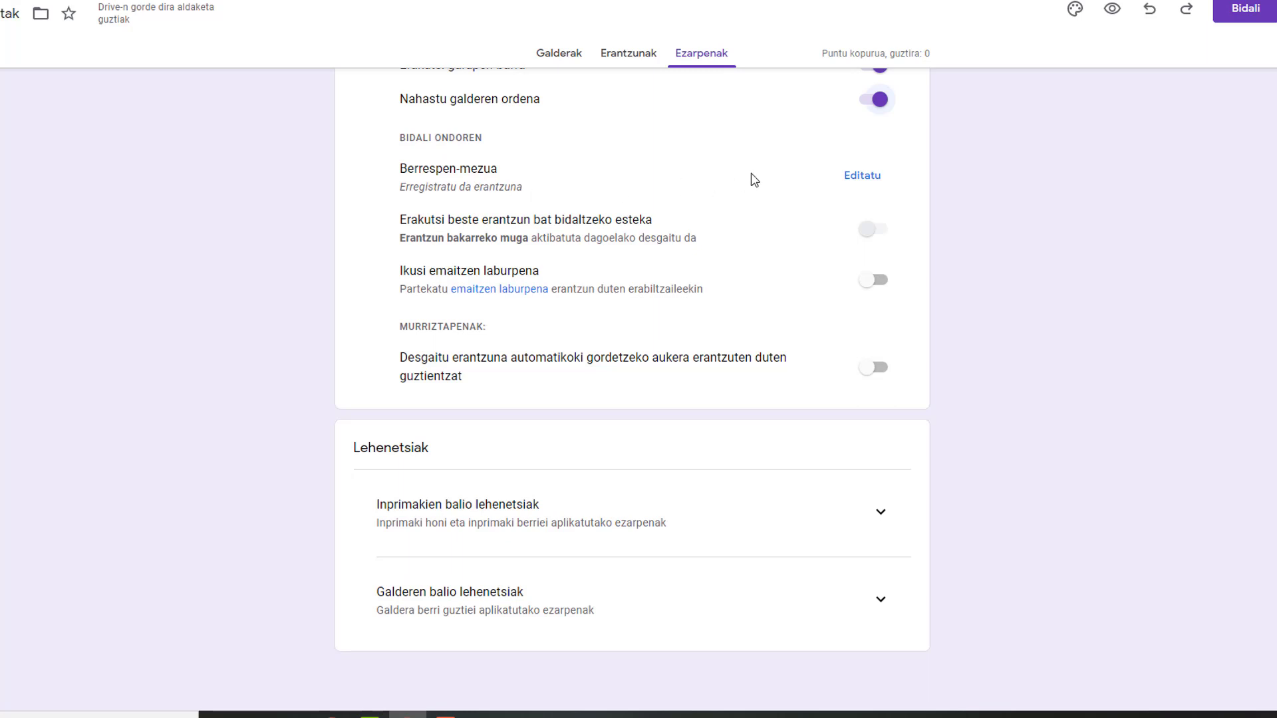
left_click(860, 175)
left_click(429, 177)
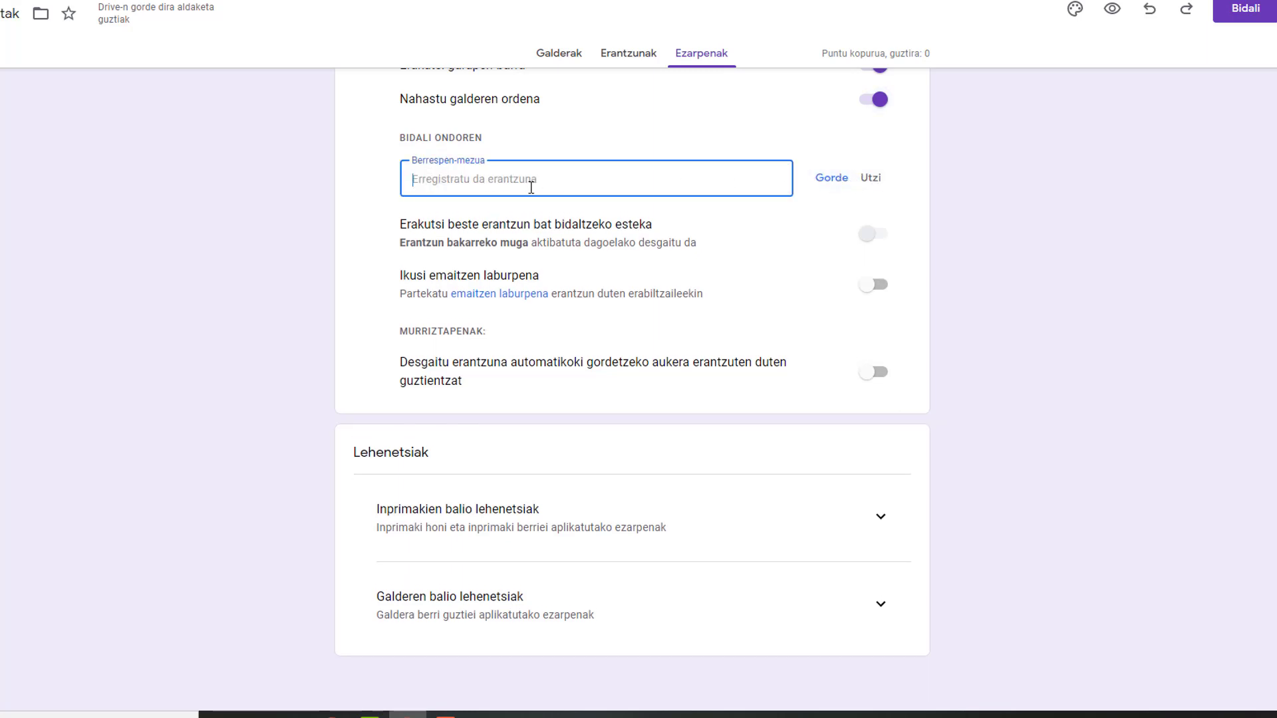
type("A")
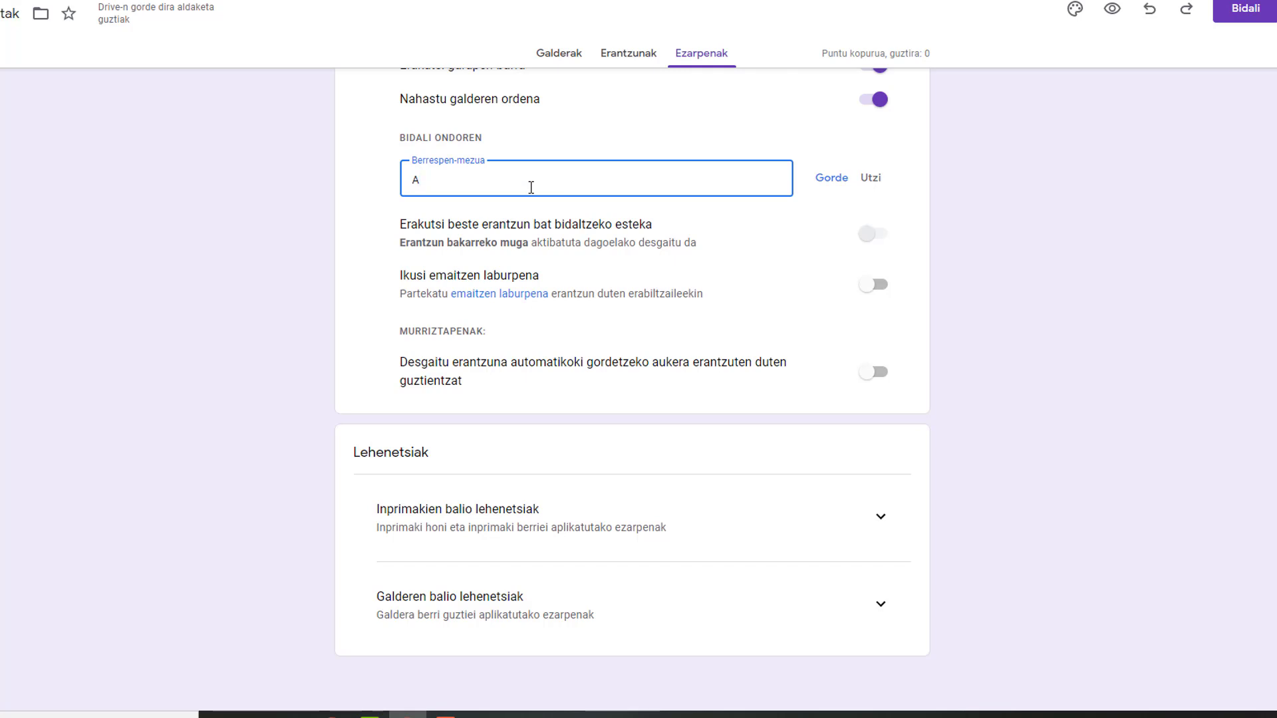
type("maitu duzu")
left_click(638, 323)
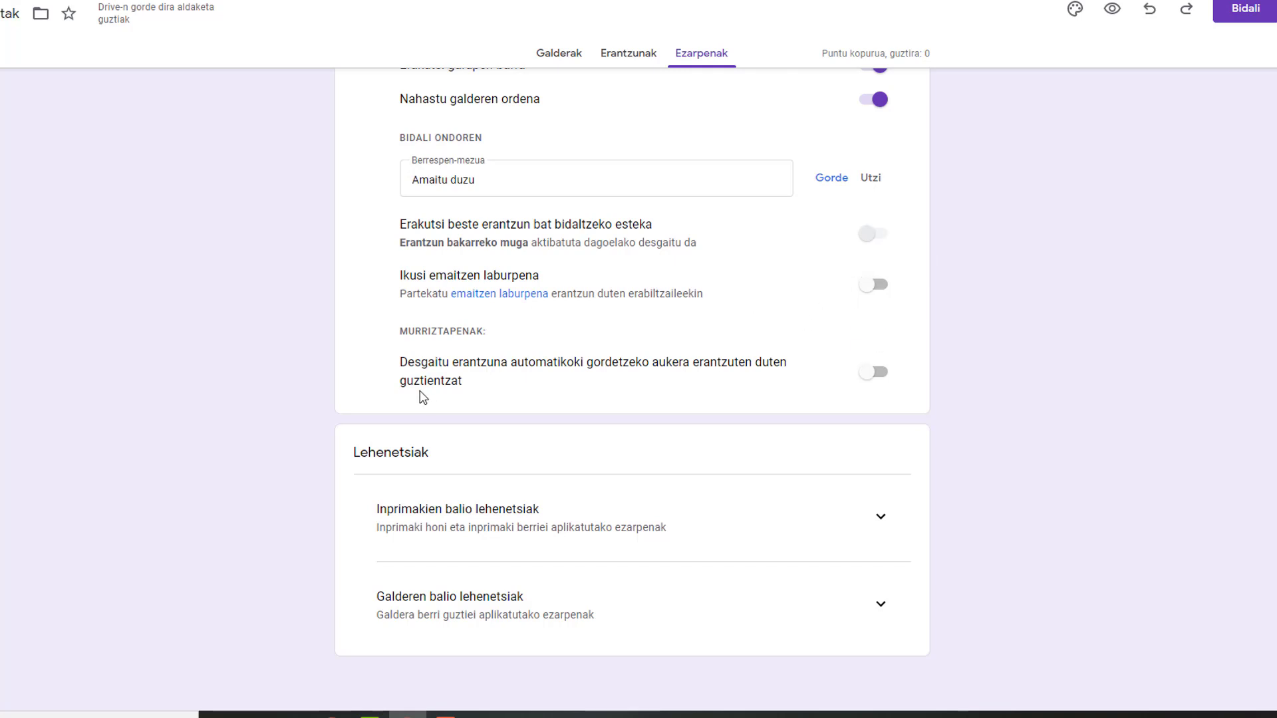
In the form defaults, turn on collecting e-mail addresses by default
scroll(450, 349, "down", 1)
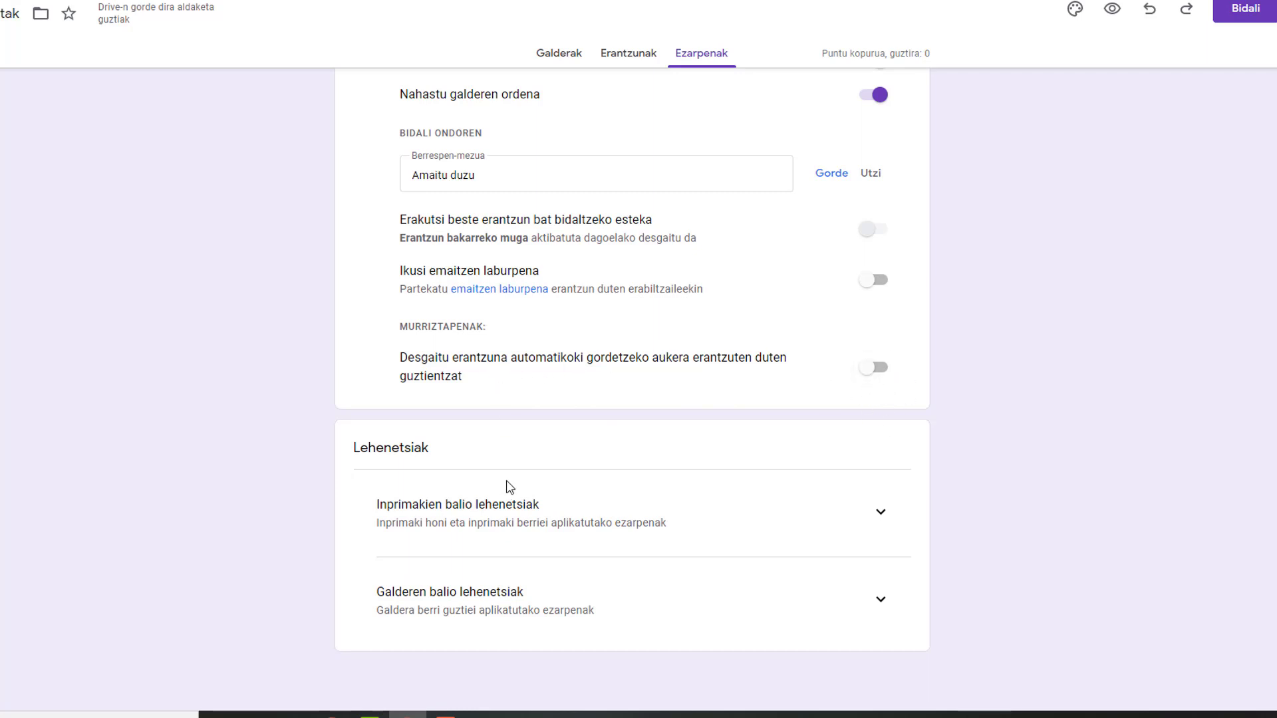
scroll(502, 454, "up", 1)
scroll(499, 456, "down", 1)
left_click(880, 511)
scroll(743, 340, "down", 1)
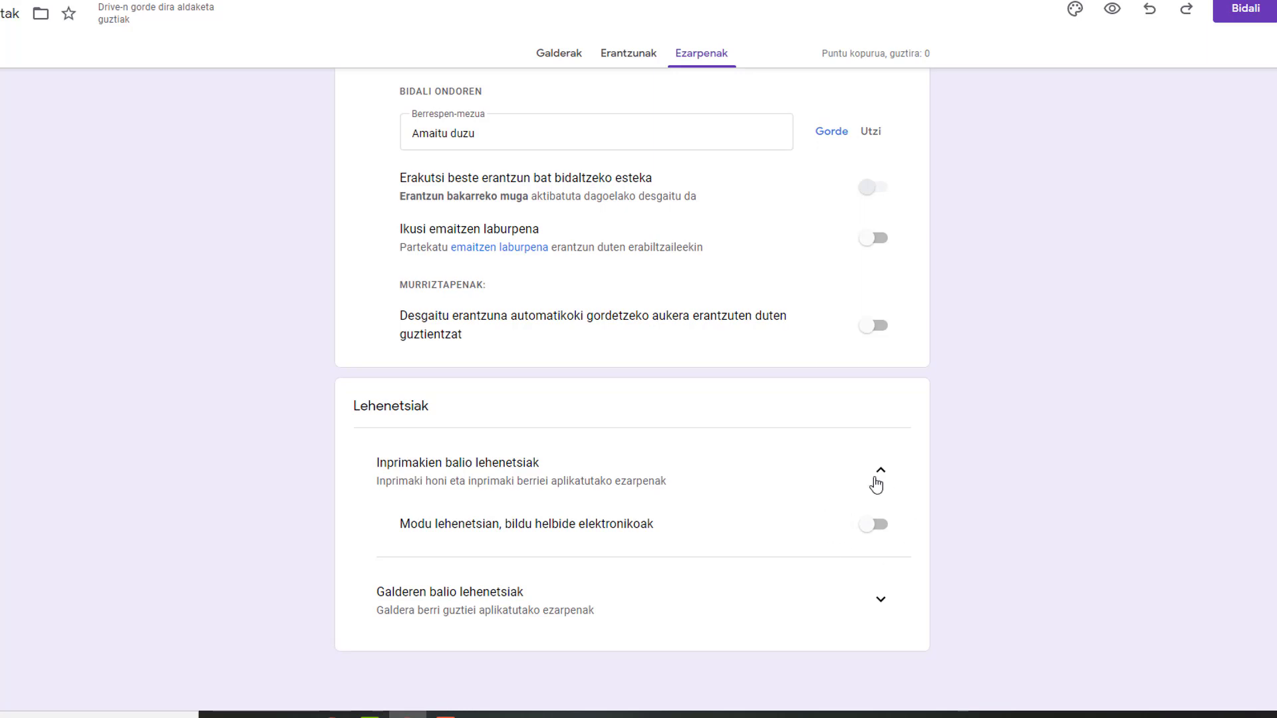
left_click(885, 530)
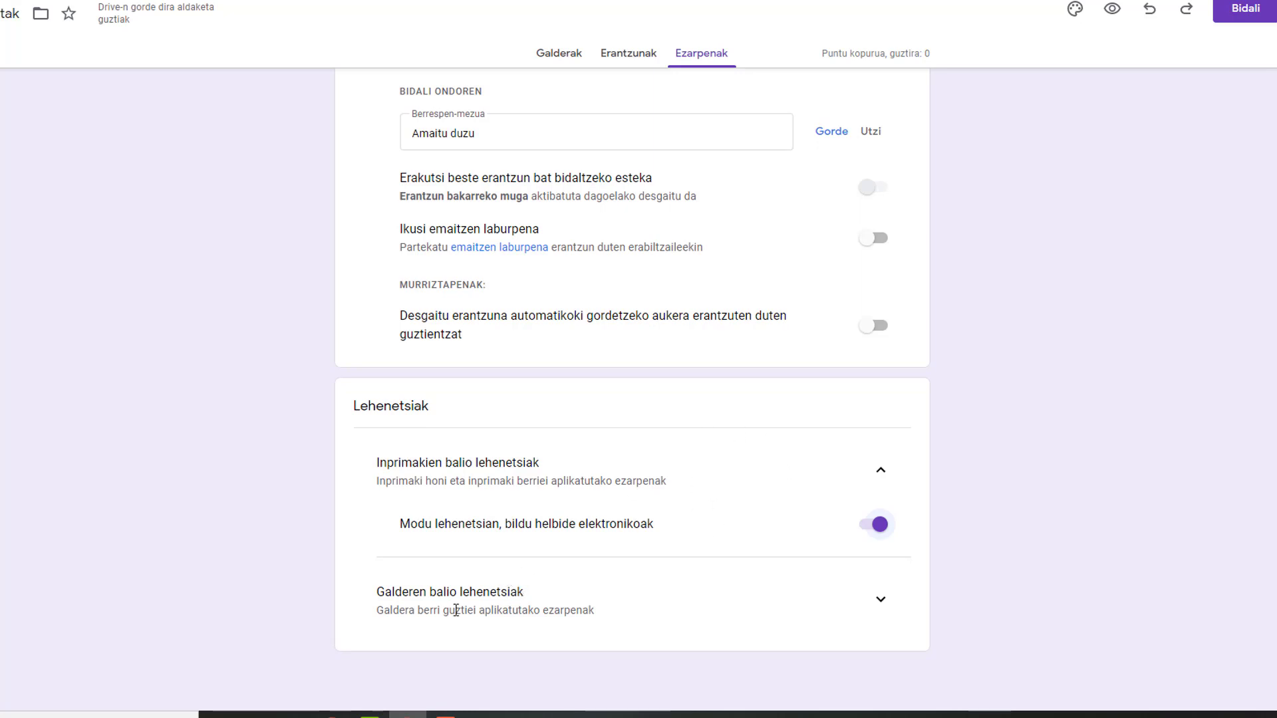
In the question defaults, turn on making questions required by default
left_click(881, 601)
scroll(635, 500, "down", 1)
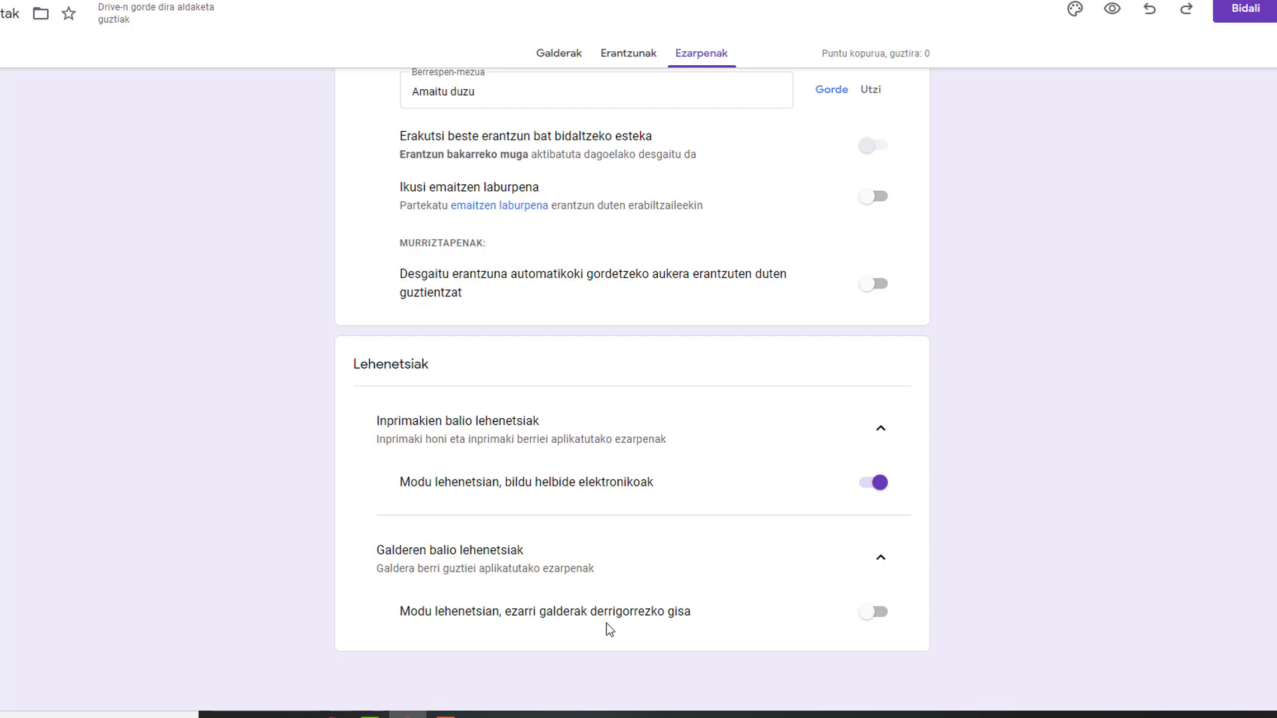
left_click(888, 616)
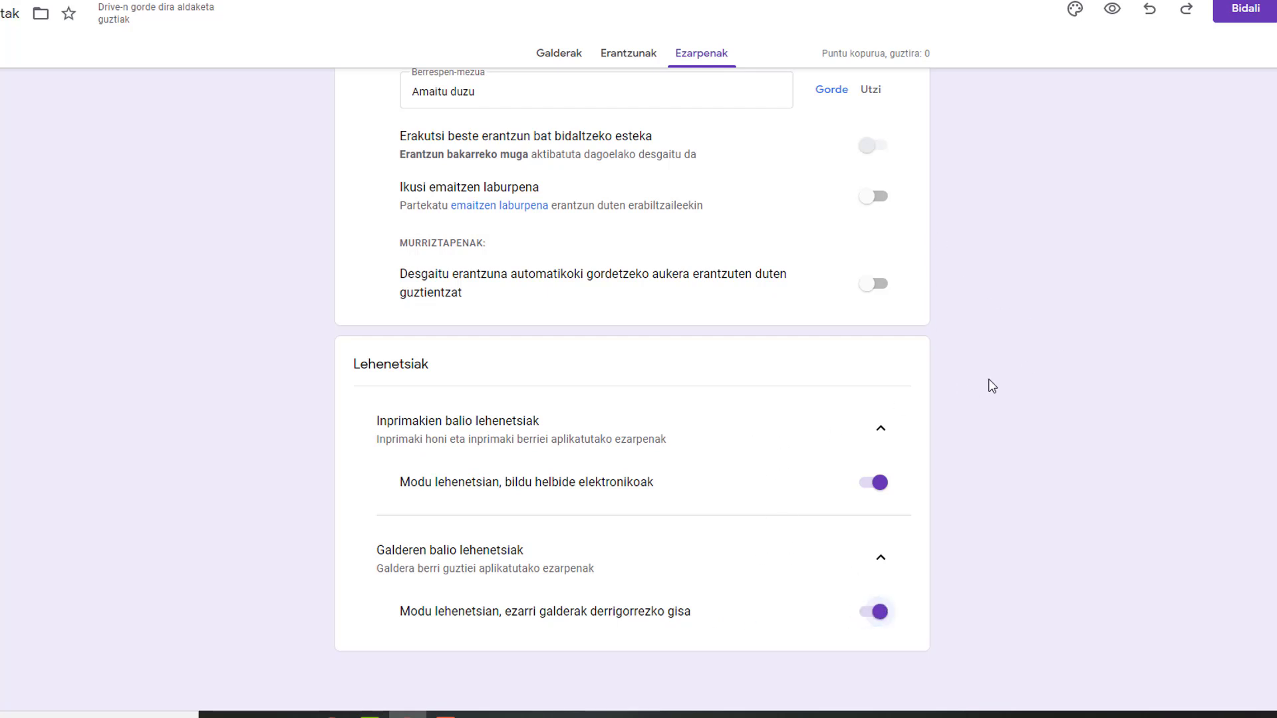
Review the form's settings, covering the quiz, response, presentation and default options
scroll(991, 384, "up", 7)
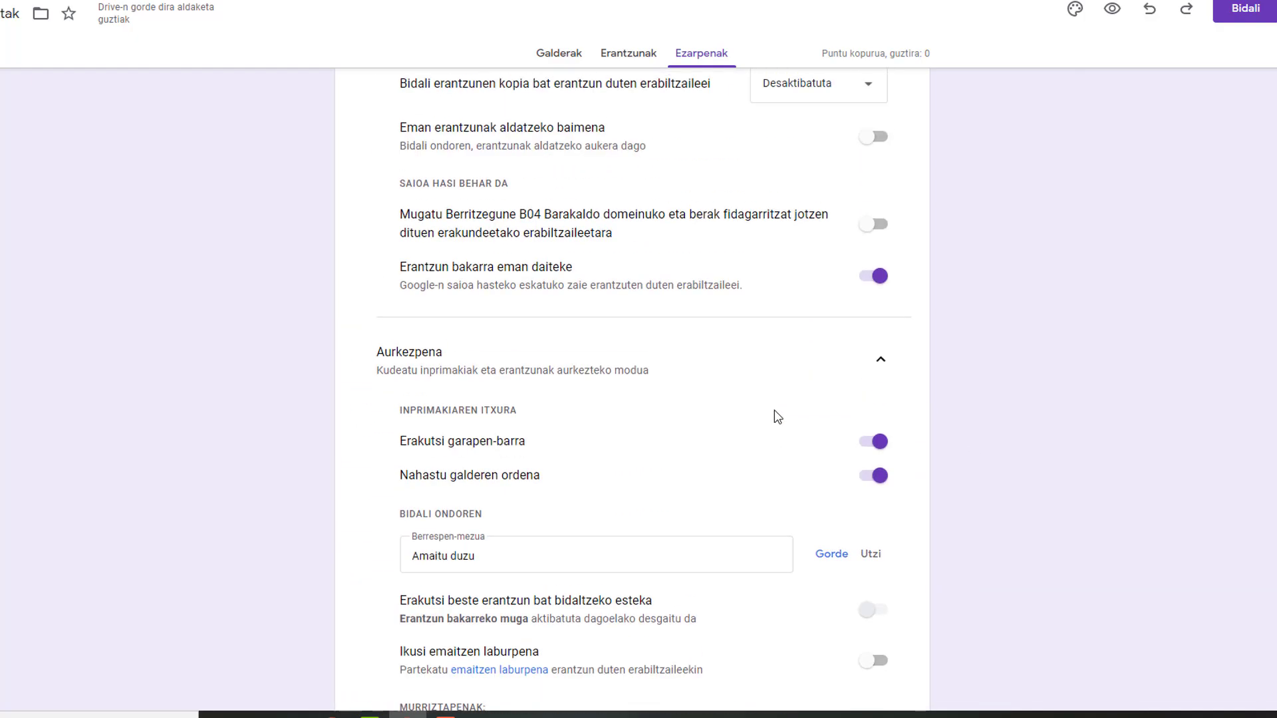
scroll(774, 416, "down", 2)
scroll(773, 416, "up", 8)
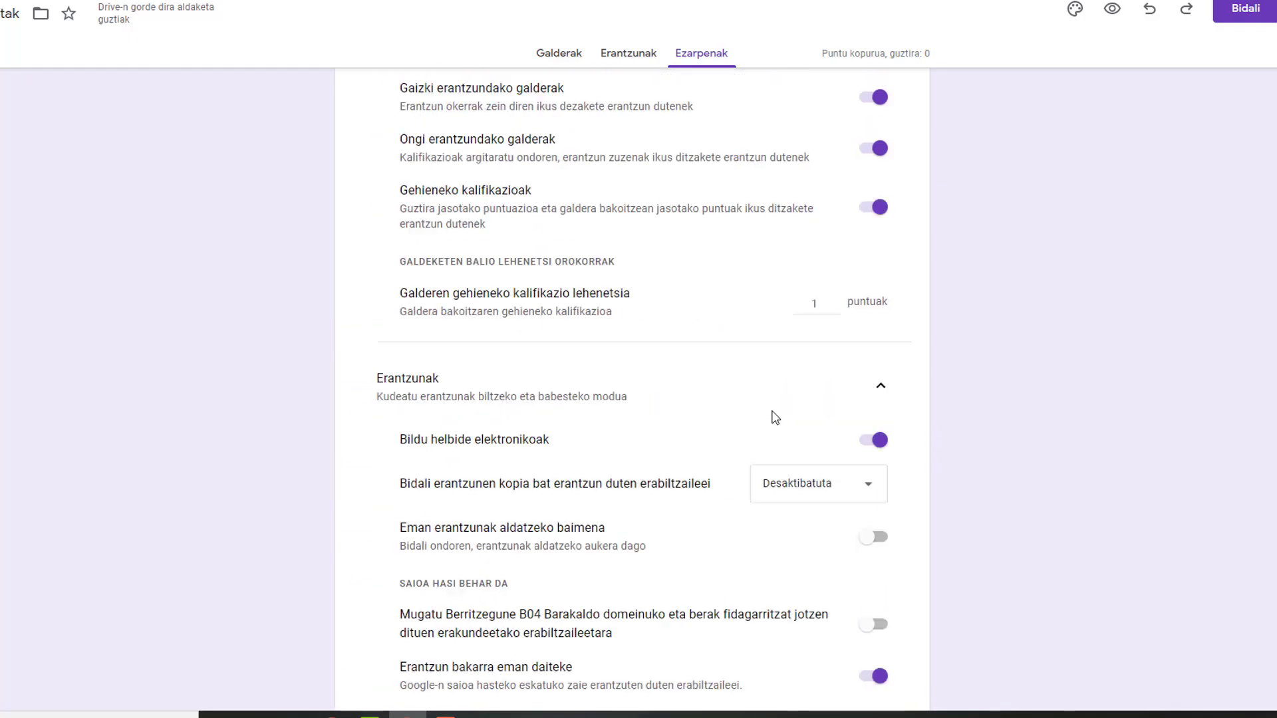
scroll(771, 418, "down", 9)
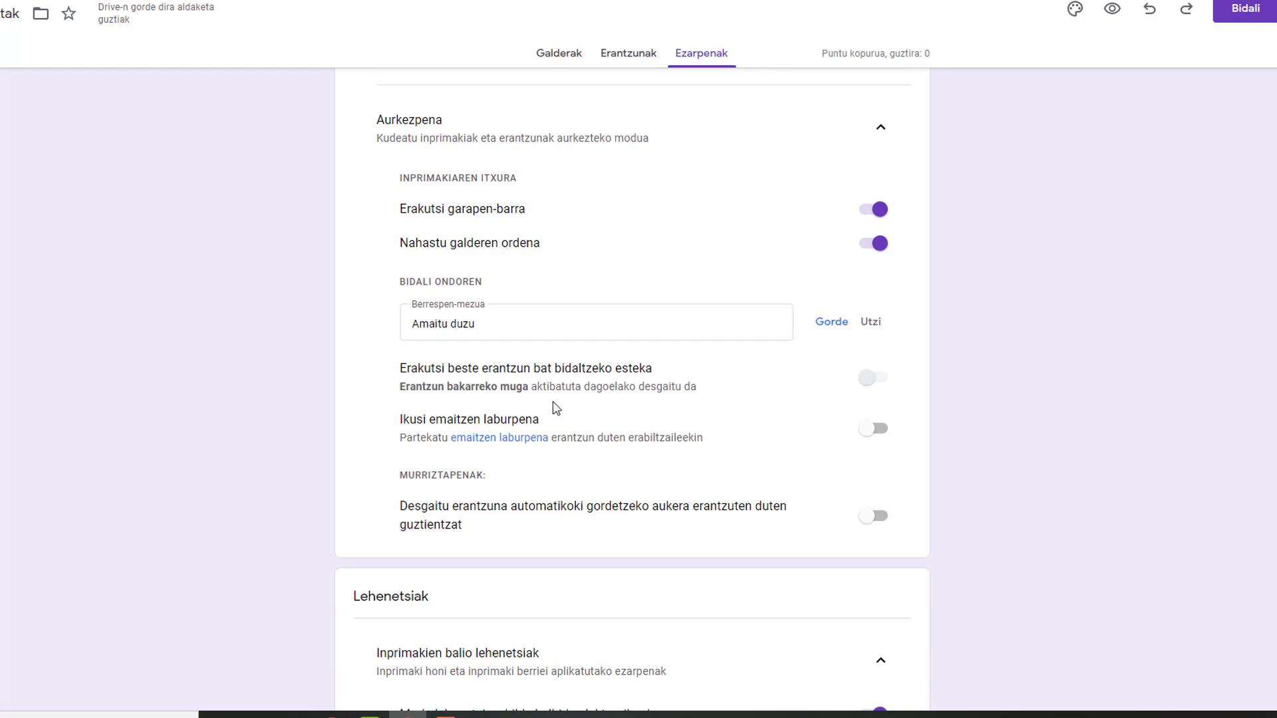
scroll(712, 306, "up", 5)
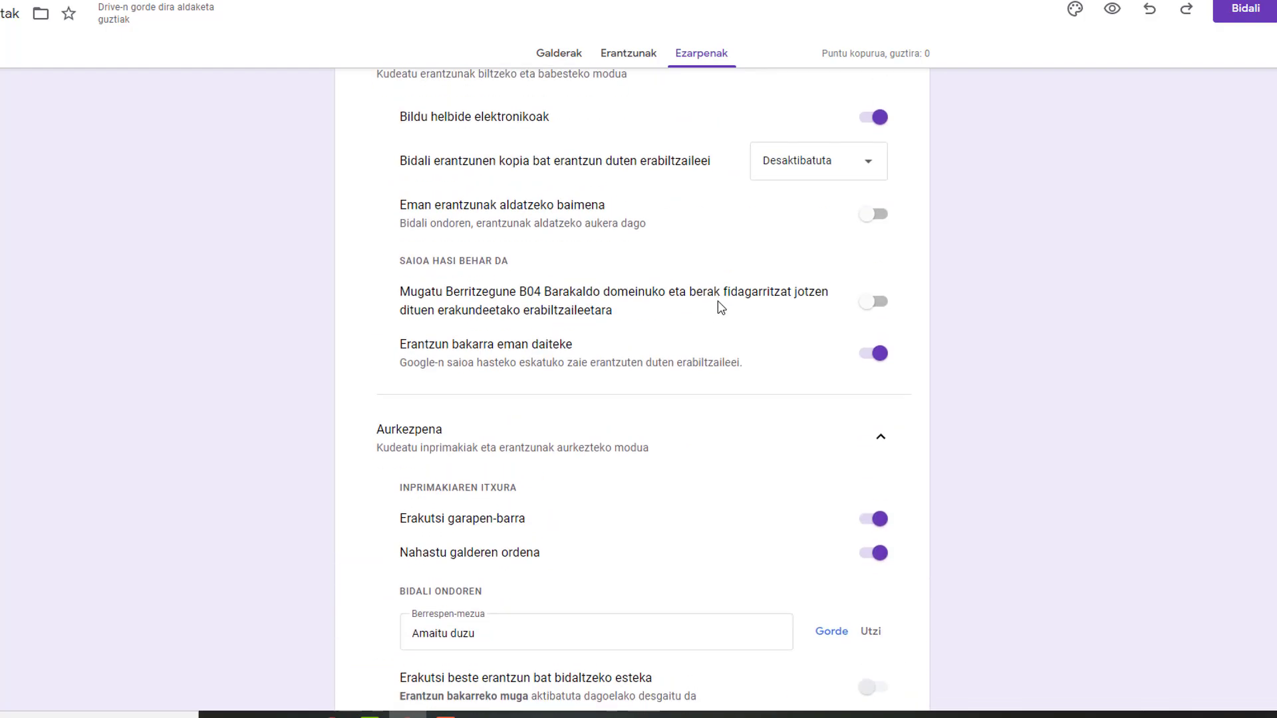
scroll(720, 307, "up", 4)
scroll(718, 306, "up", 7)
scroll(720, 307, "down", 3)
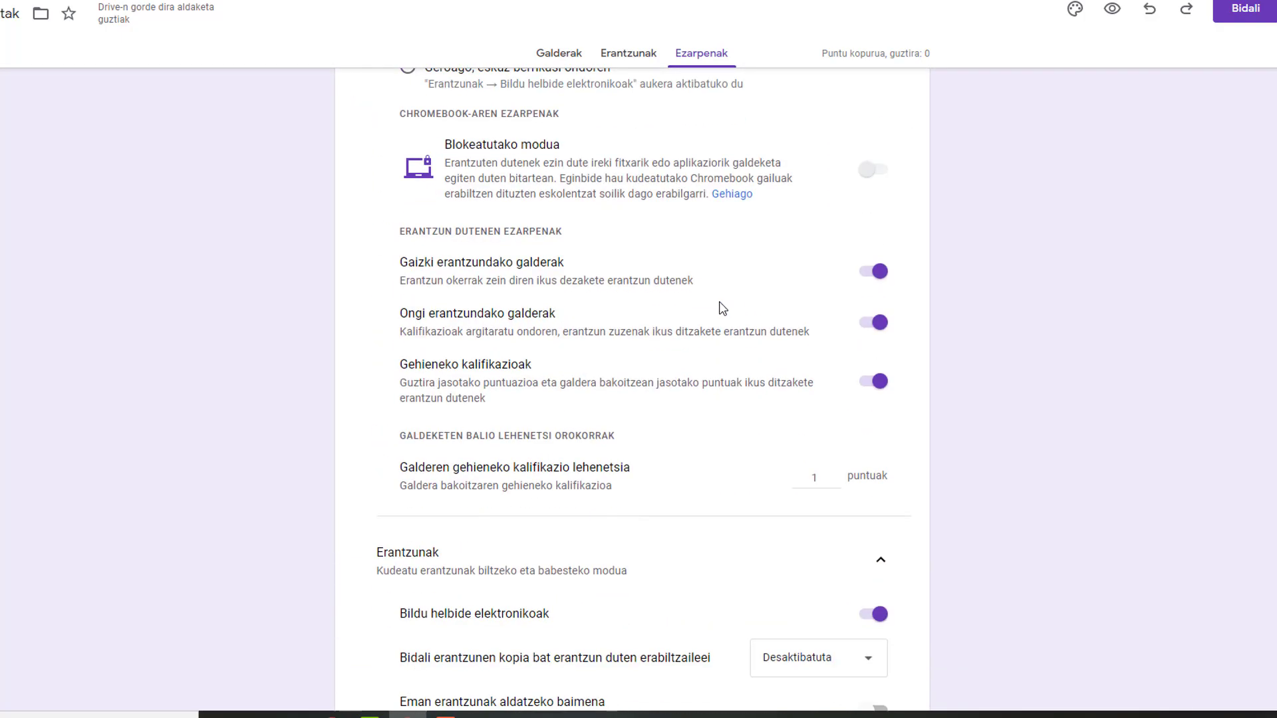
scroll(772, 226, "up", 3)
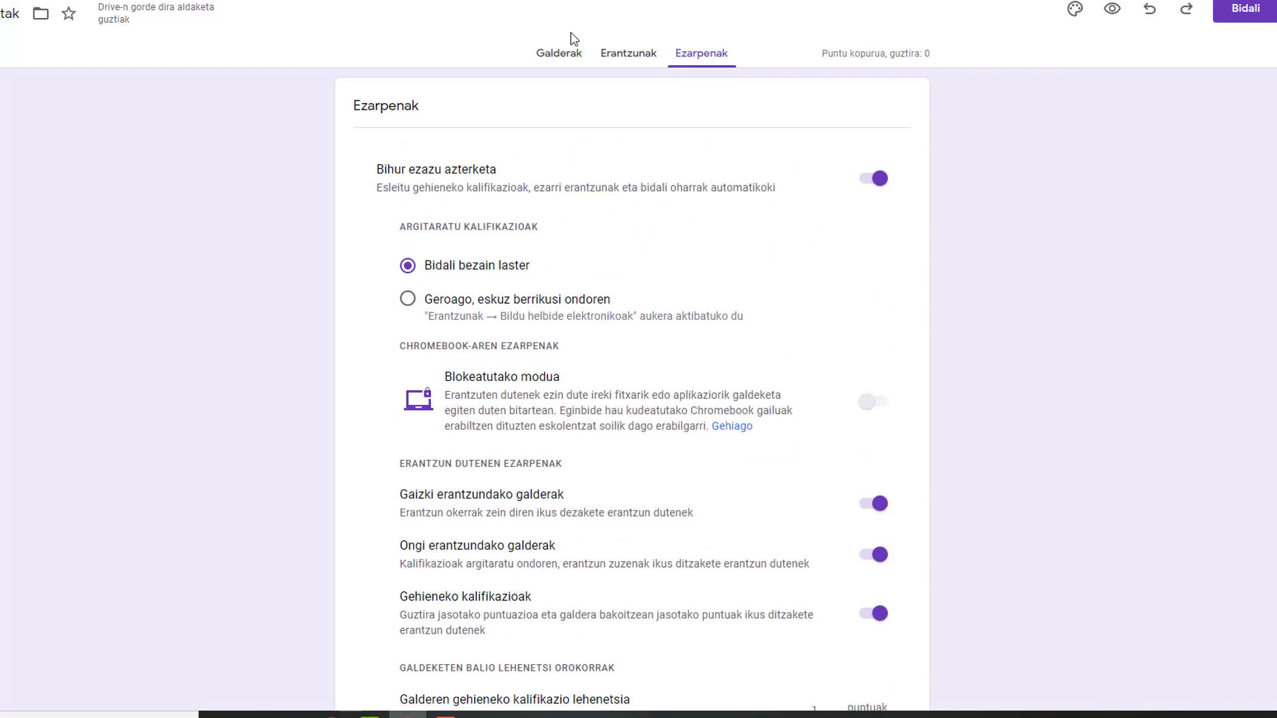
Return to the form's questions and add a second section titled "Zaila" after the Eragiketak section
left_click(566, 53)
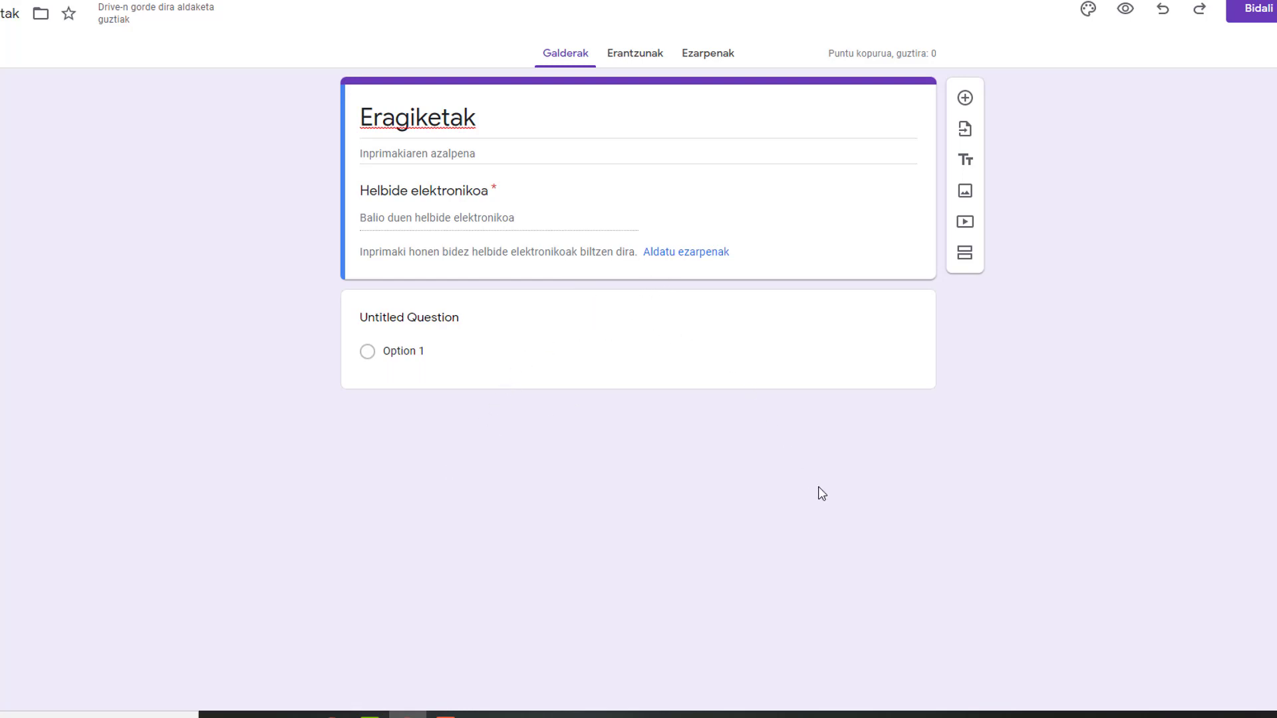
left_click(965, 254)
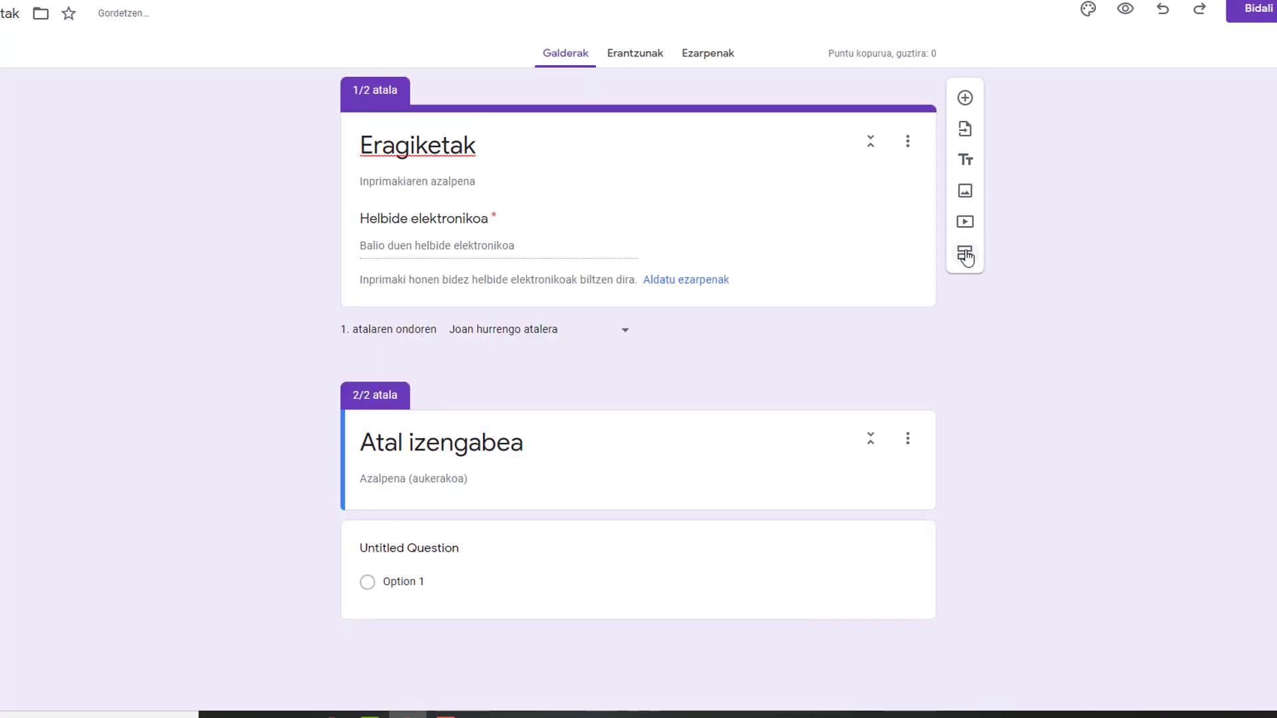
left_click(440, 456)
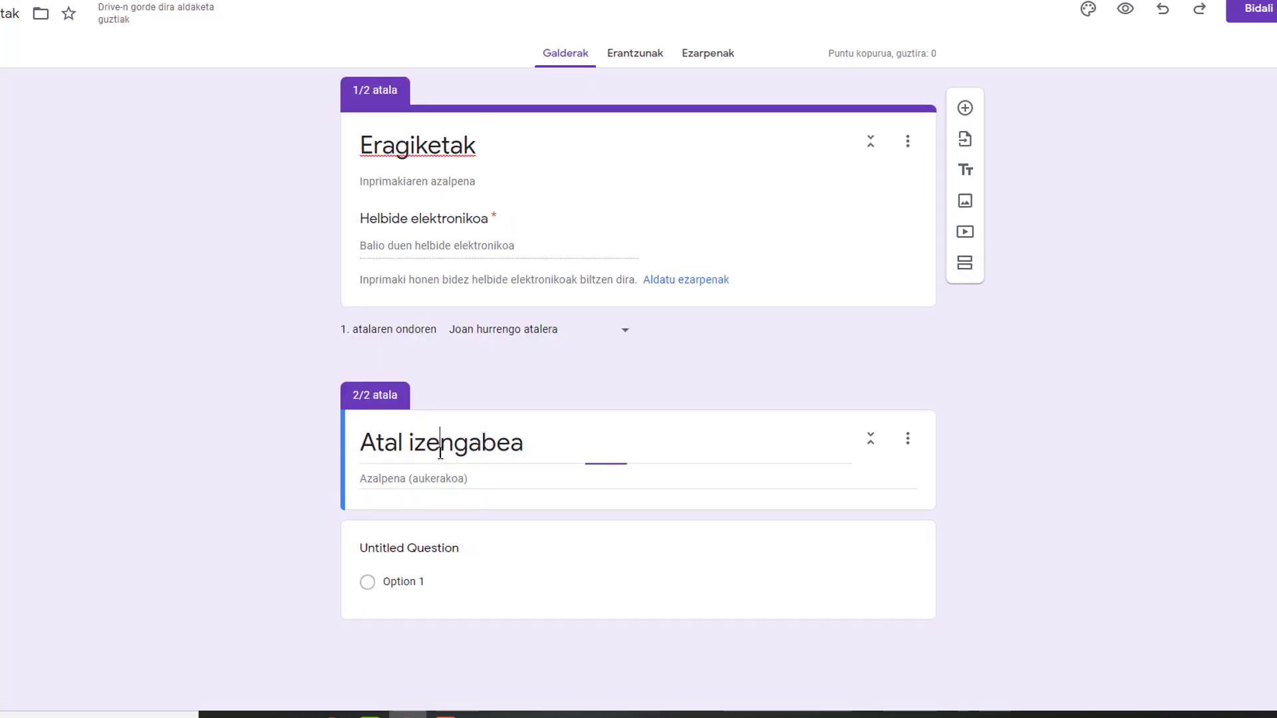
left_click_drag(532, 444, 345, 471)
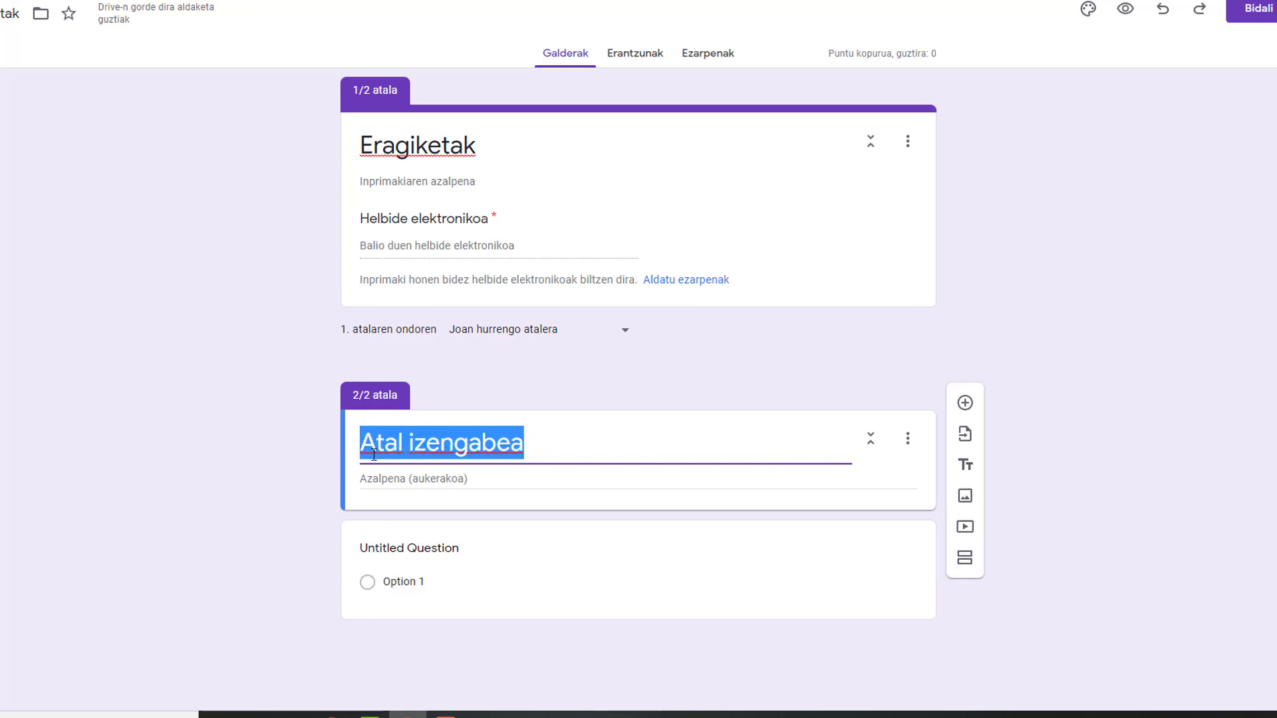
type("Zaila")
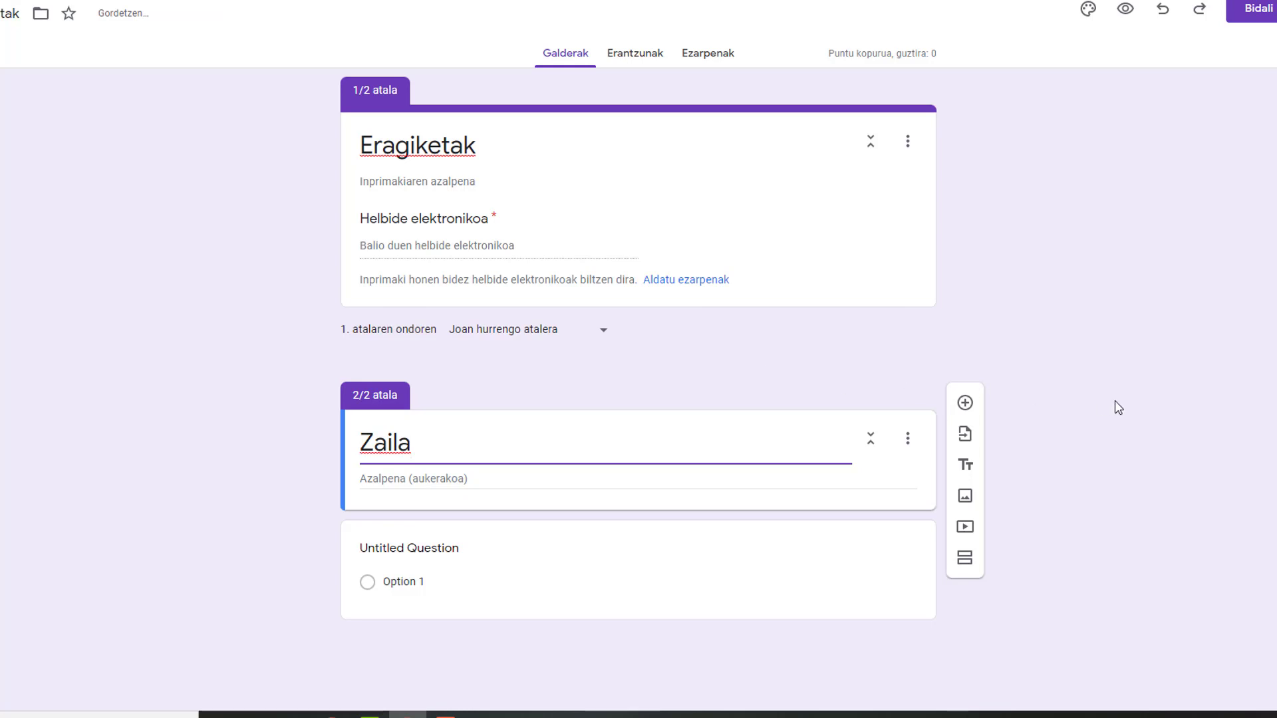
Add a third section after Zaila and title it "Erraza"
left_click(964, 557)
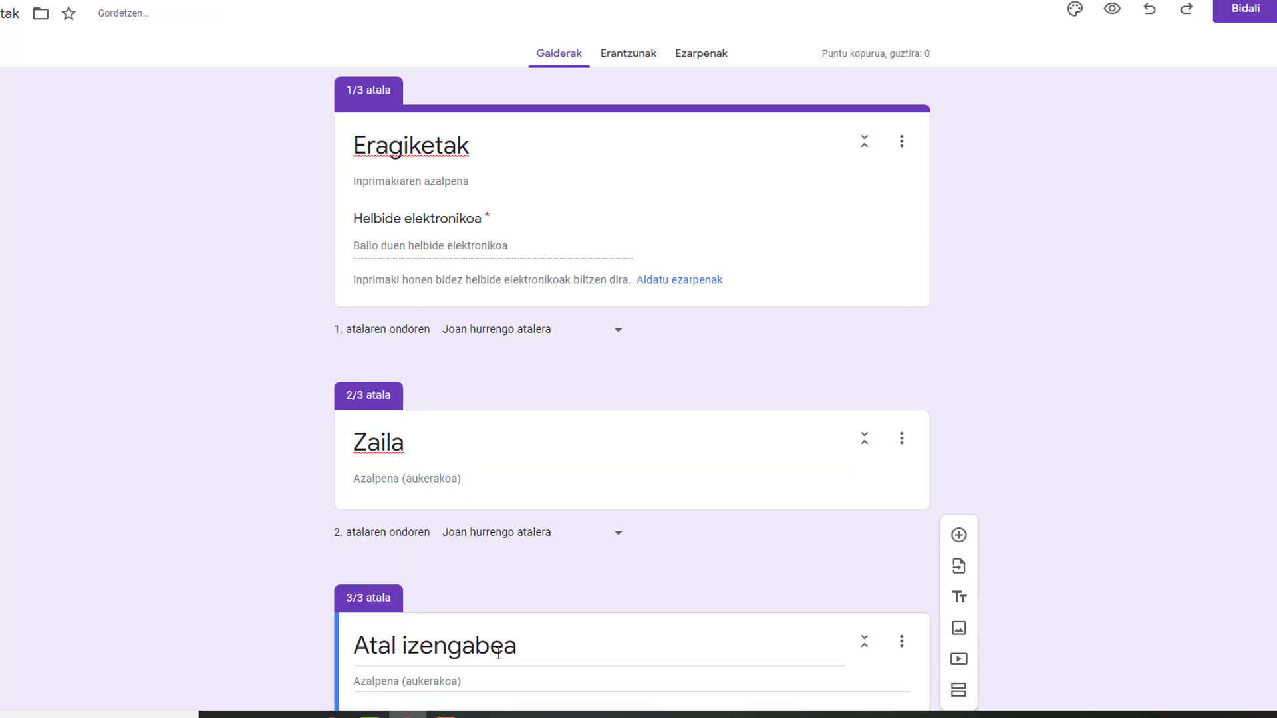
left_click_drag(519, 647, 340, 643)
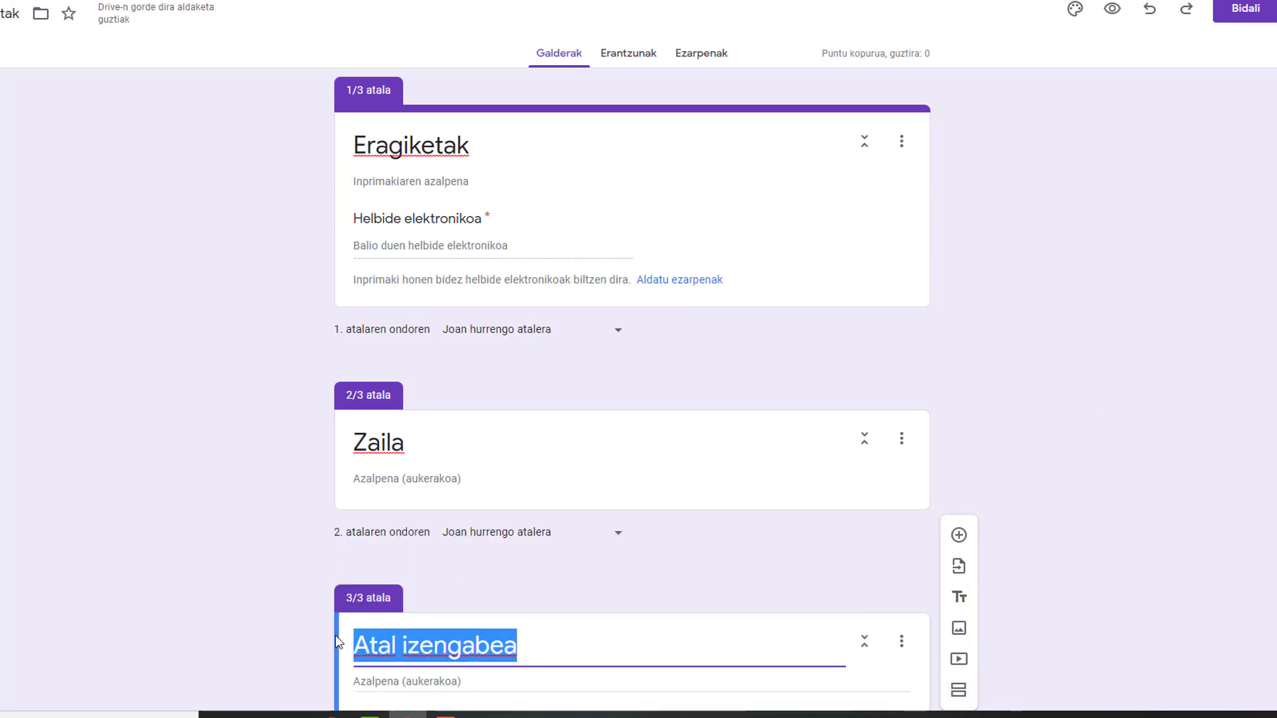
type("Erraza")
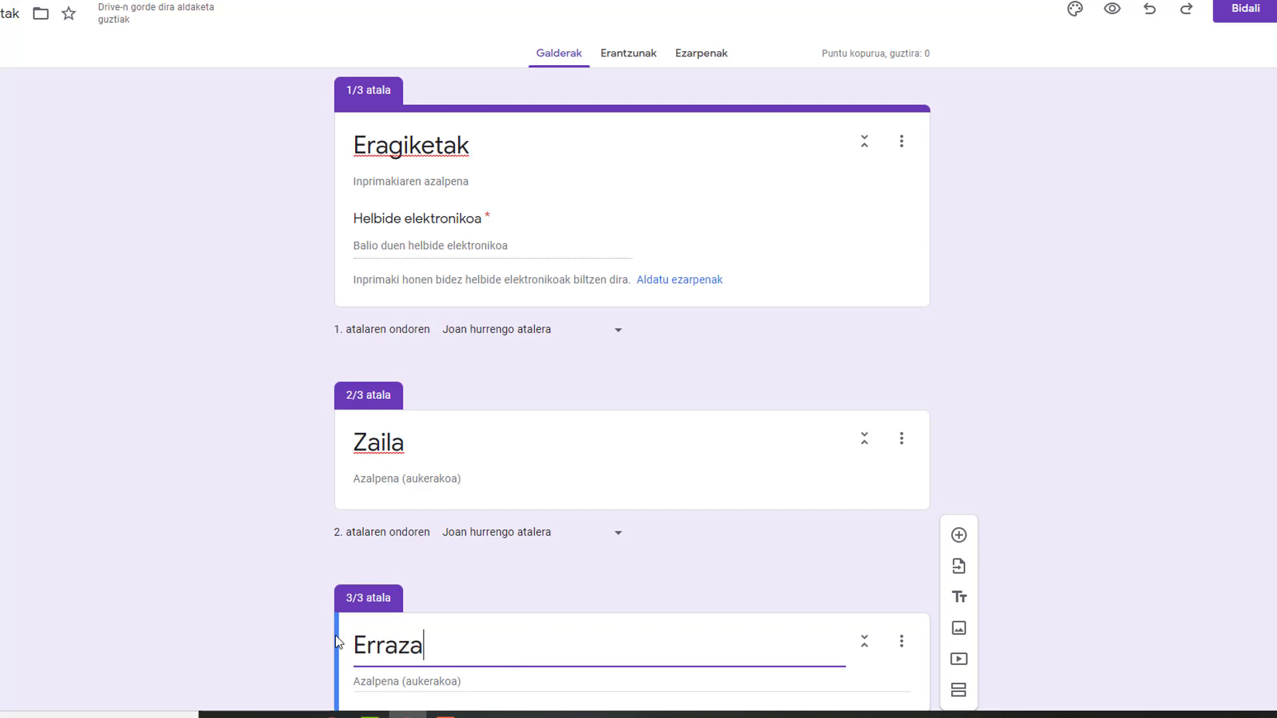
left_click(1089, 350)
Look over the form's section layout, from Eragiketak through Zaila to Erraza and its untitled question
scroll(505, 403, "down", 1)
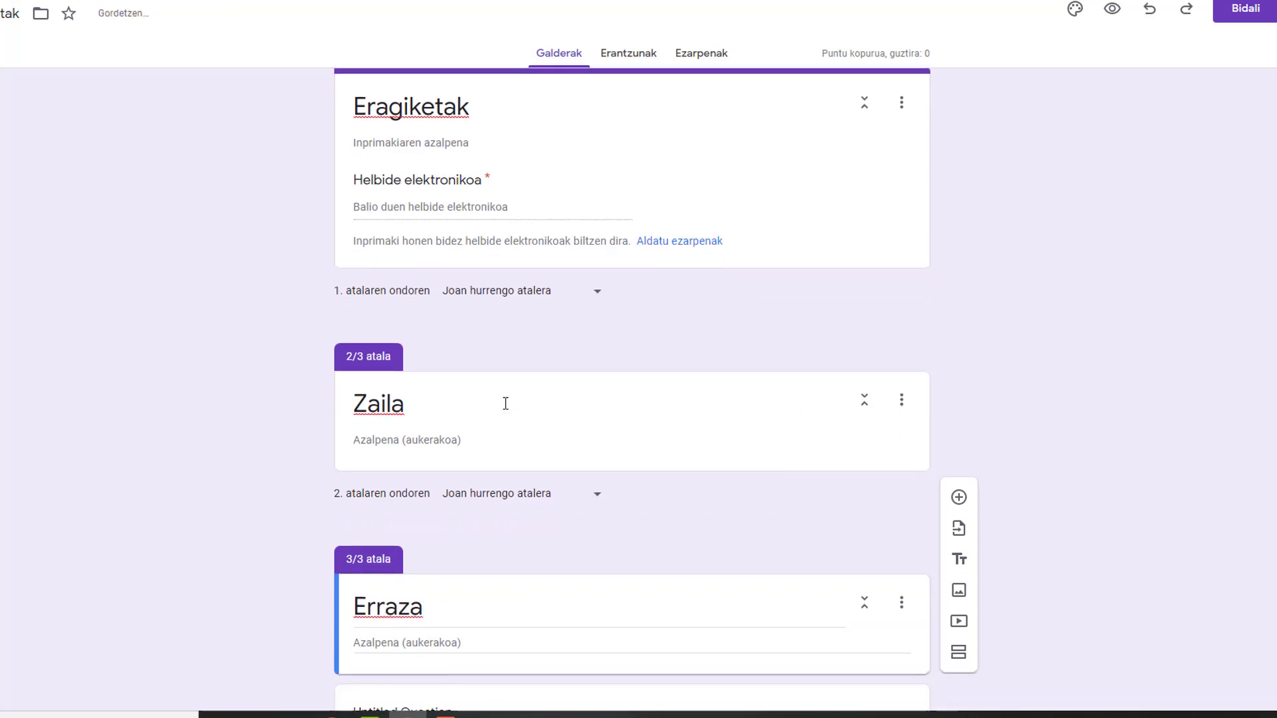
scroll(506, 403, "down", 3)
scroll(490, 285, "up", 4)
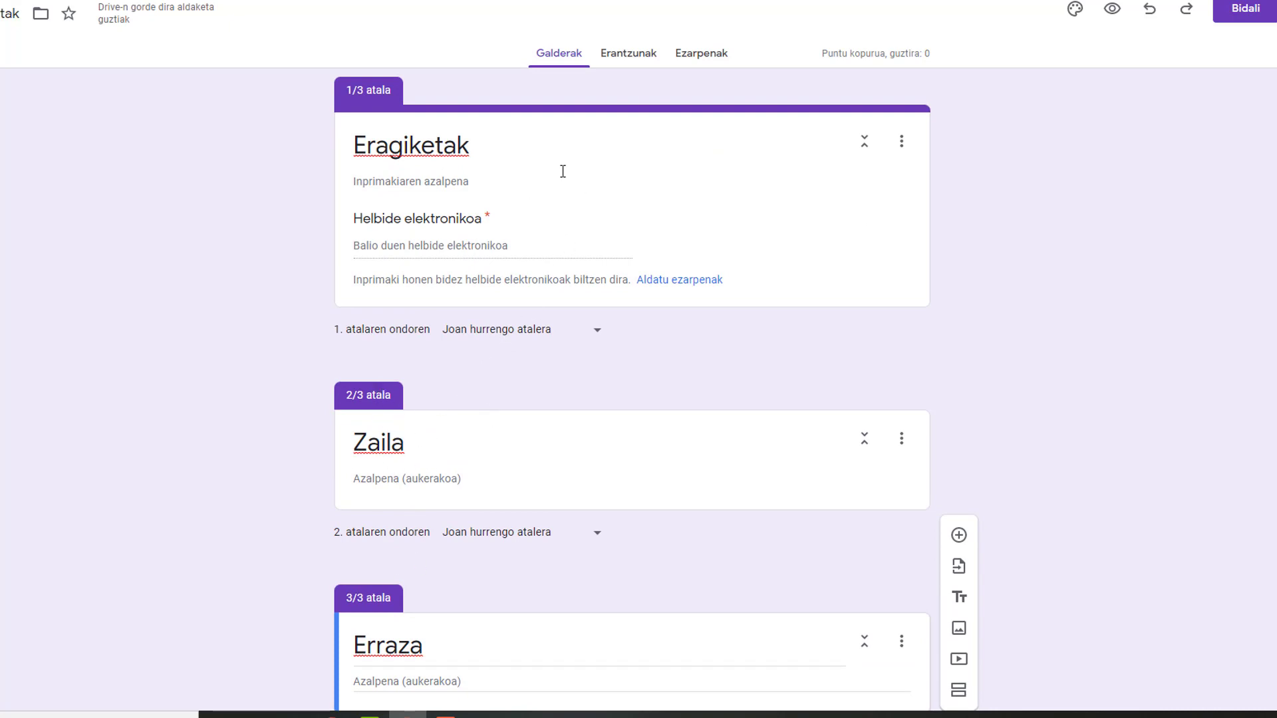
scroll(563, 171, "down", 4)
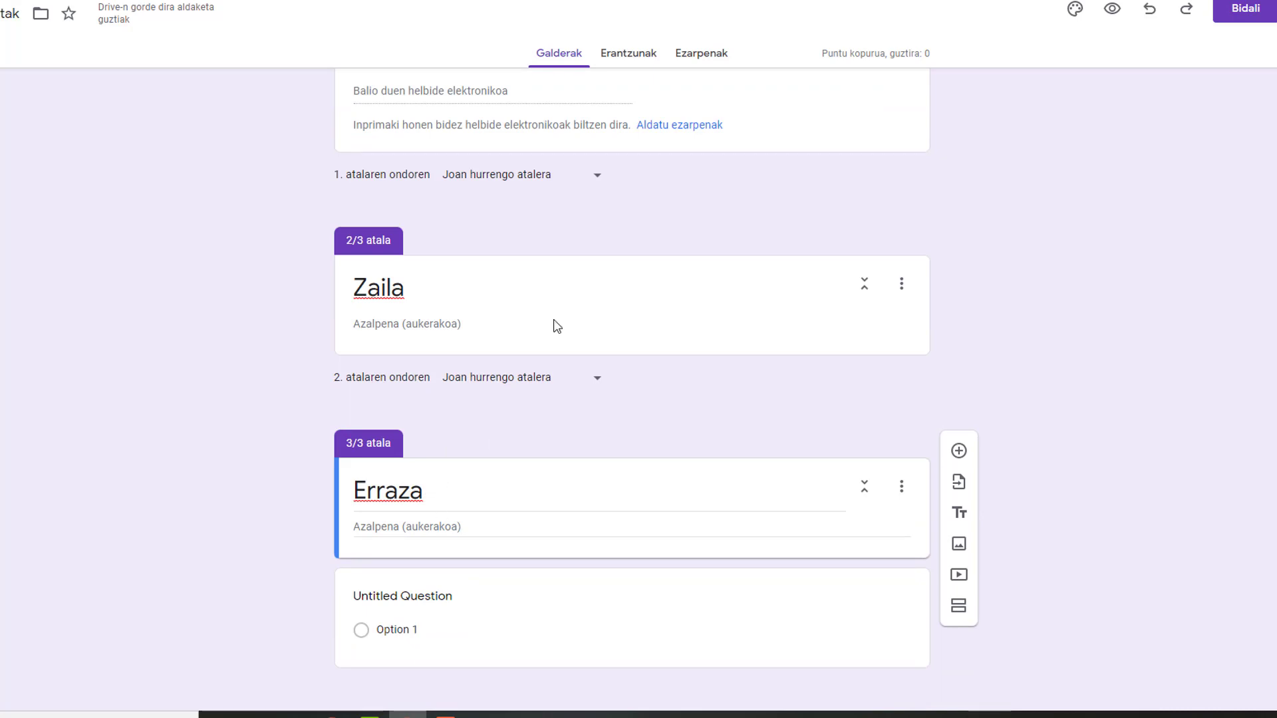
scroll(563, 307, "up", 3)
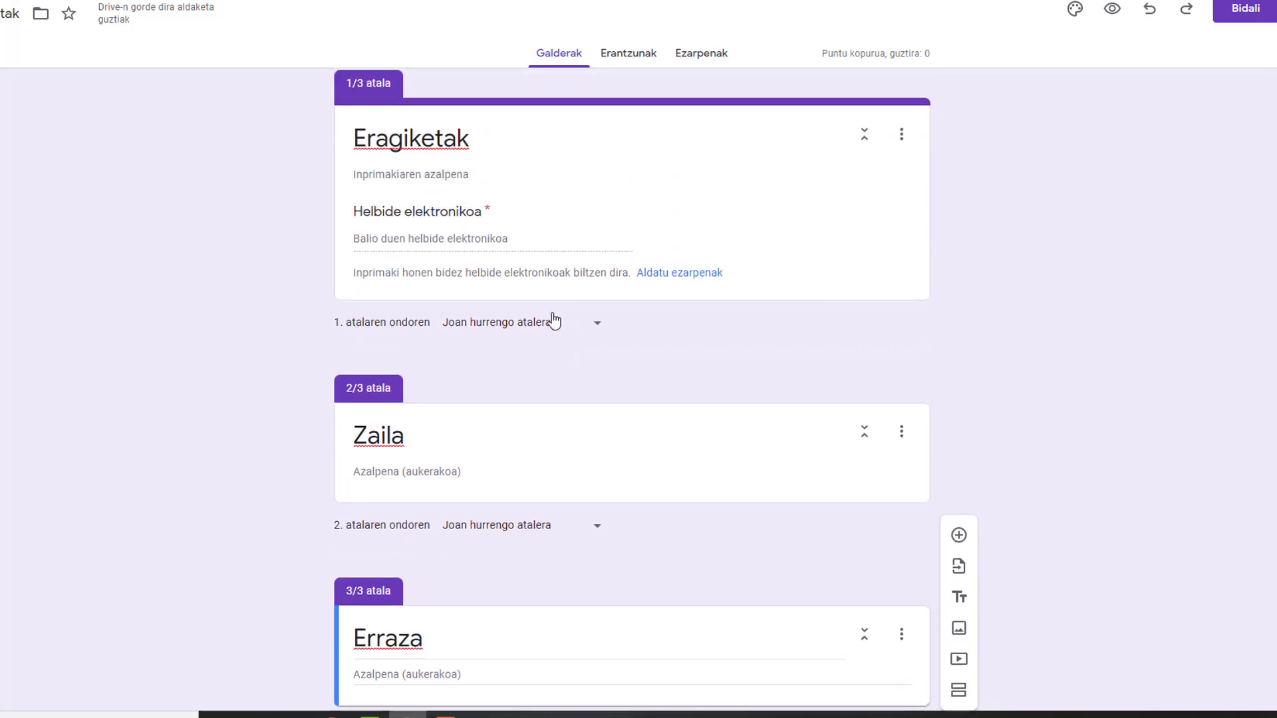
scroll(512, 319, "down", 4)
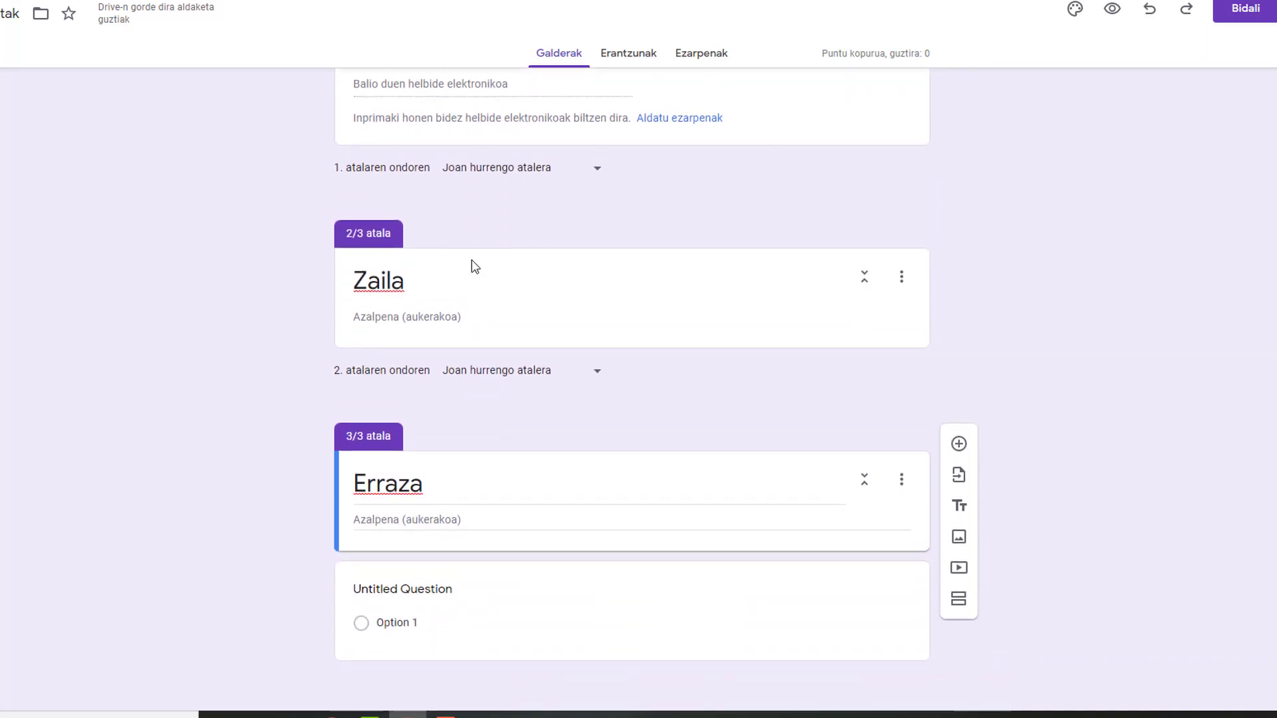
scroll(457, 276, "up", 2)
scroll(457, 275, "up", 1)
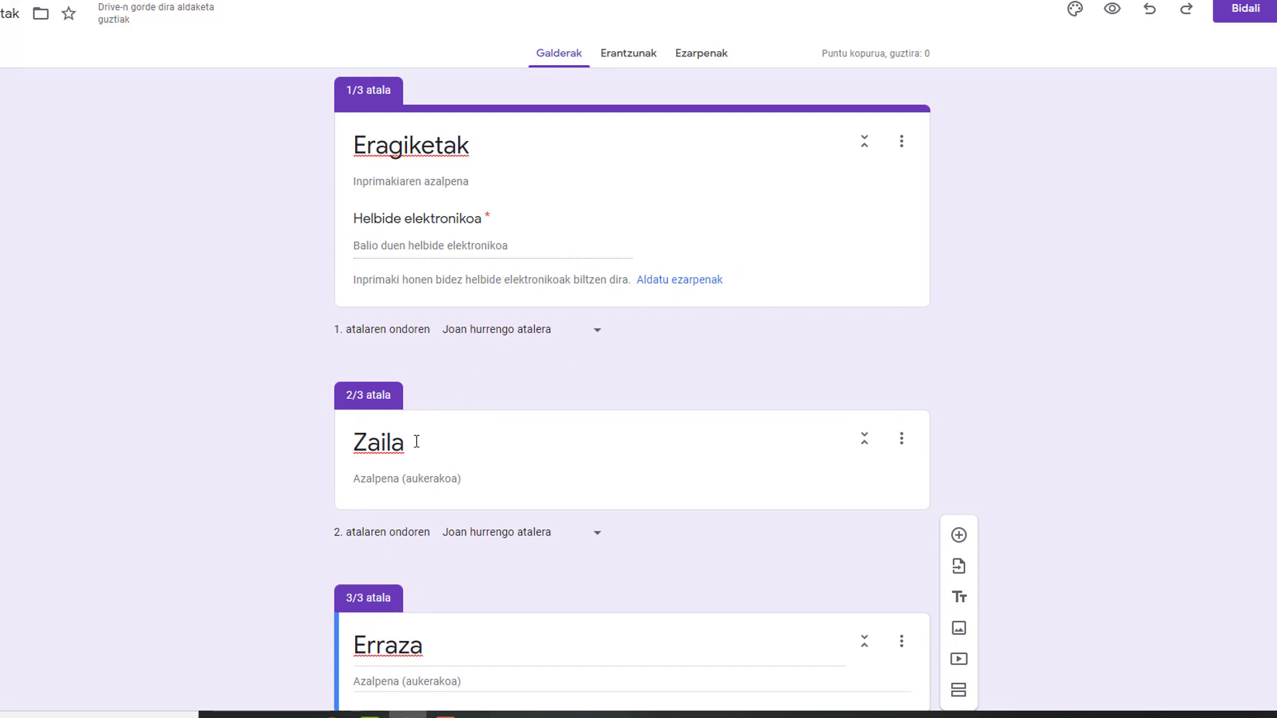
scroll(564, 180, "down", 3)
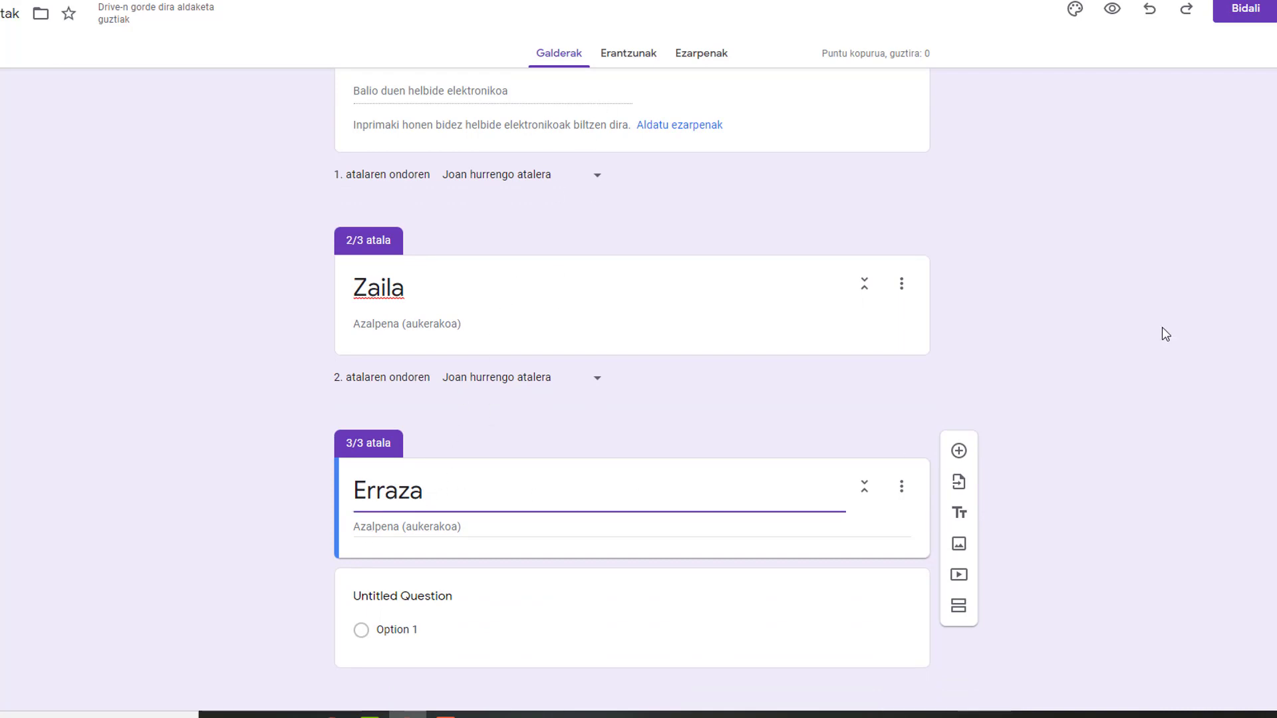
scroll(448, 289, "up", 1)
scroll(447, 289, "up", 1)
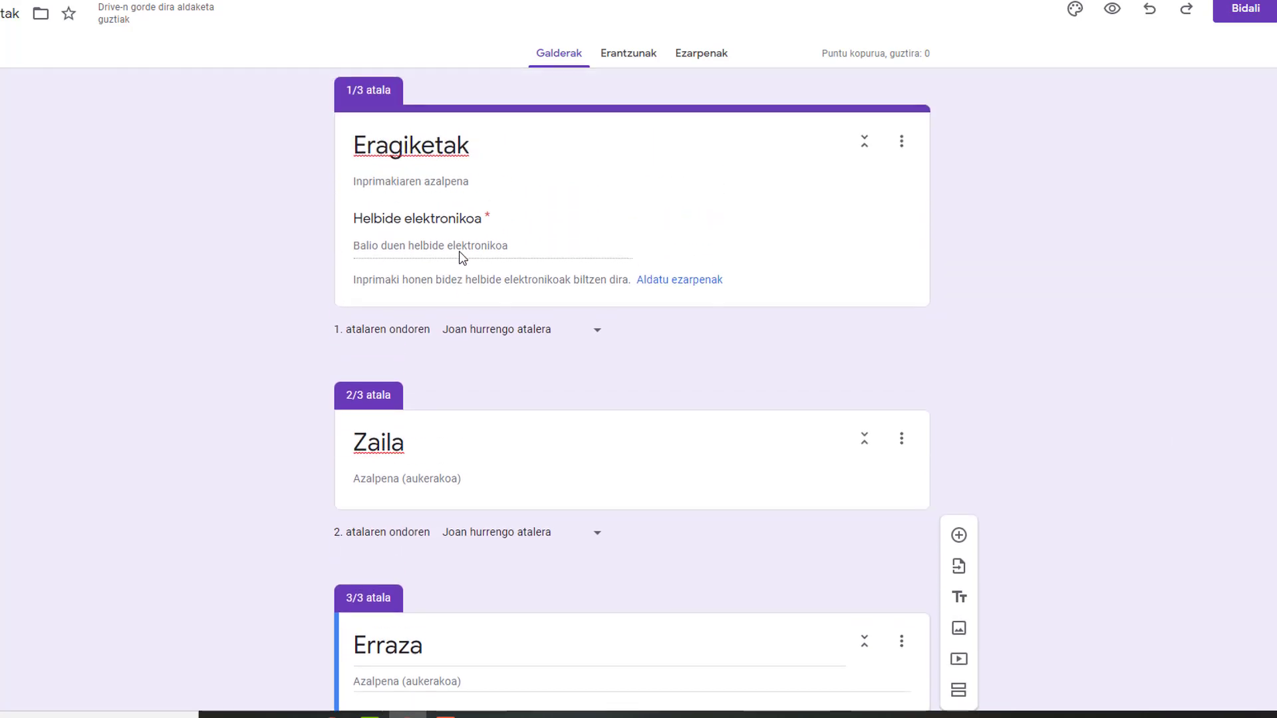
scroll(553, 348, "down", 1)
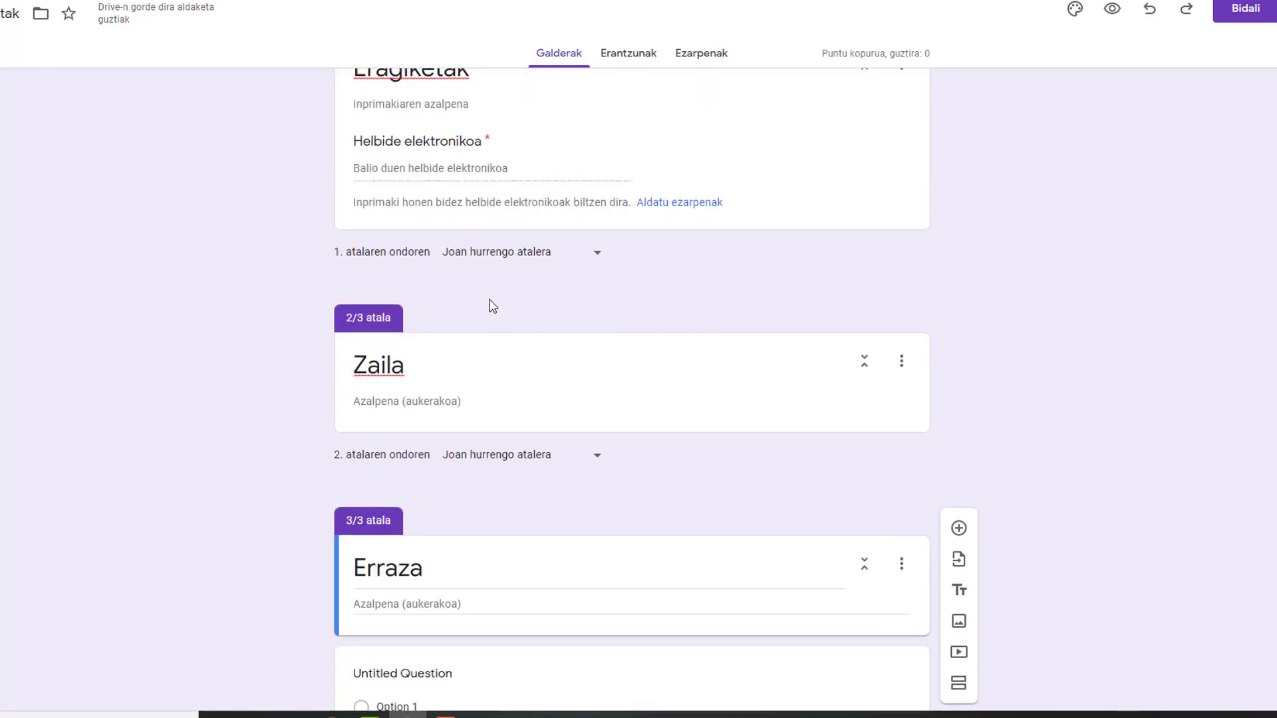
scroll(491, 307, "up", 1)
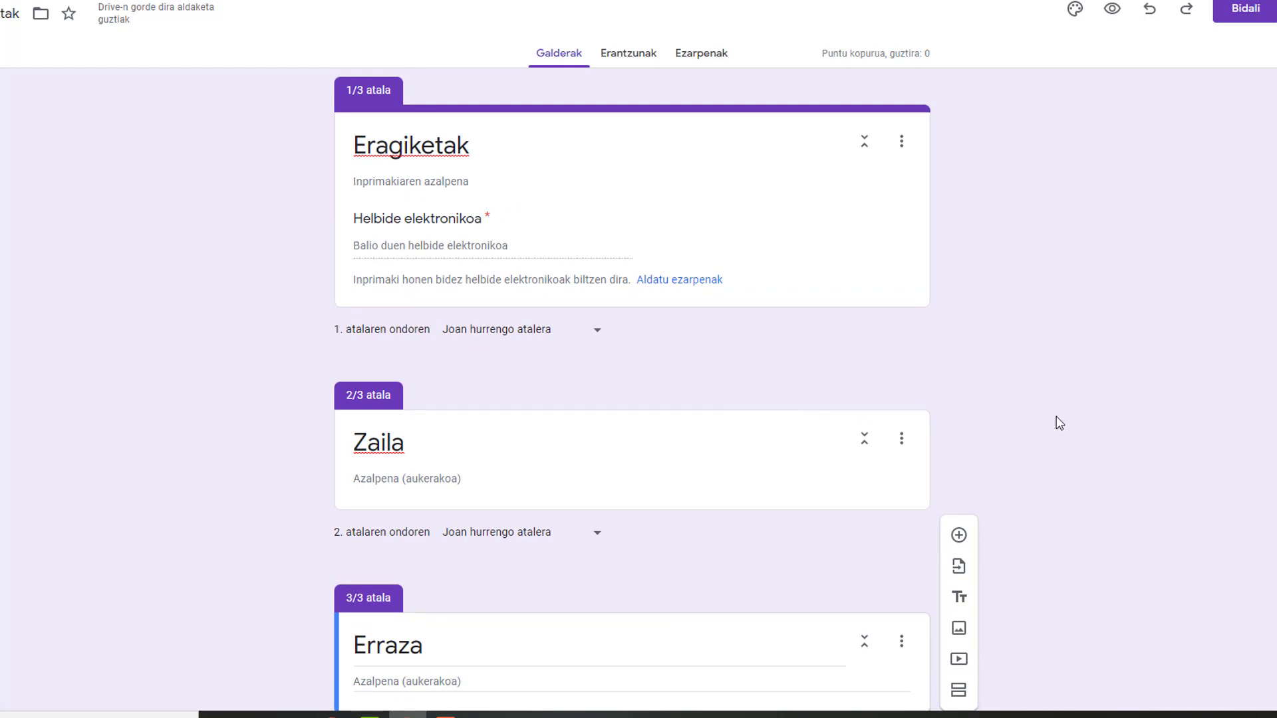
scroll(1044, 352, "down", 3)
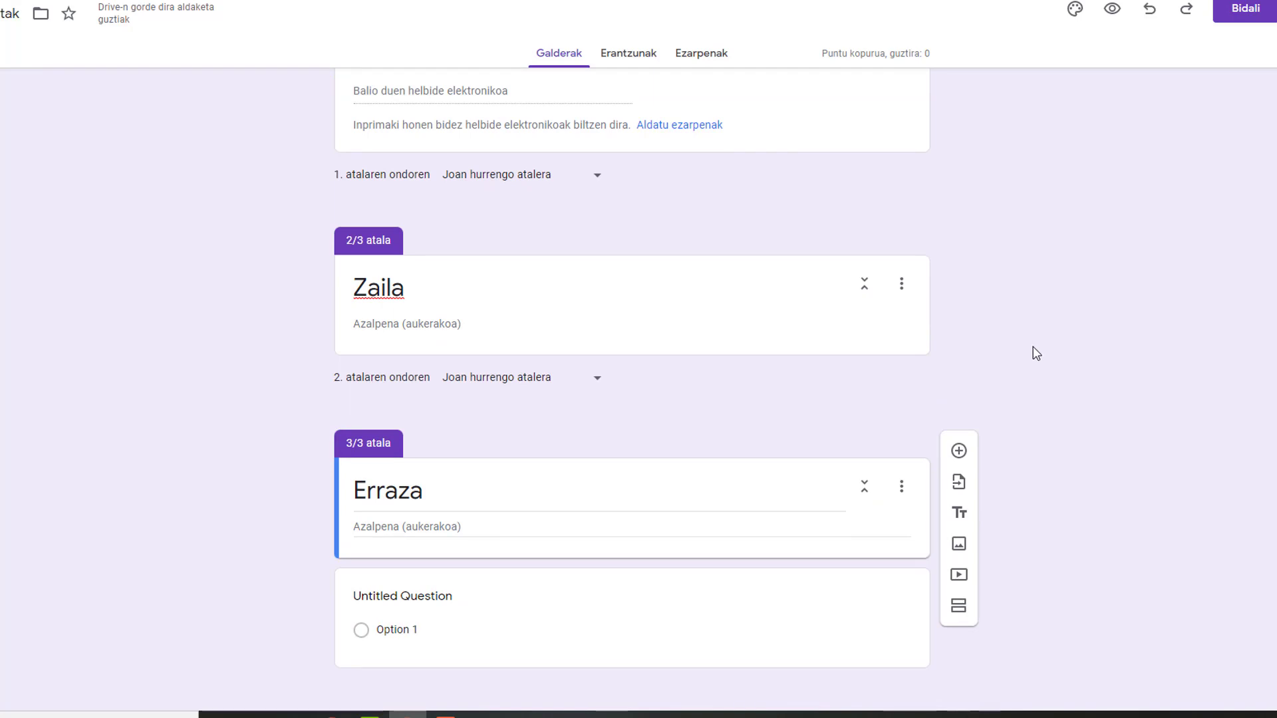
scroll(1038, 356, "up", 3)
scroll(1030, 359, "down", 1)
scroll(1026, 390, "up", 1)
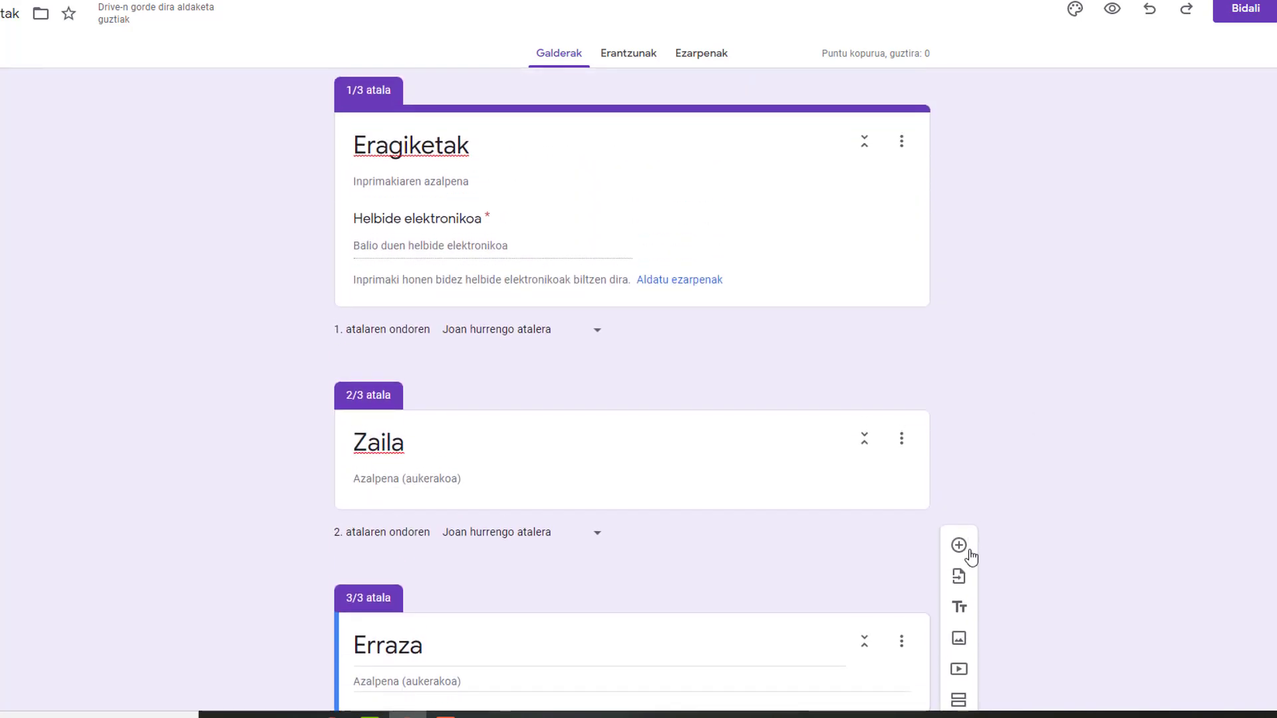
scroll(1016, 346, "down", 1)
scroll(1017, 319, "up", 1)
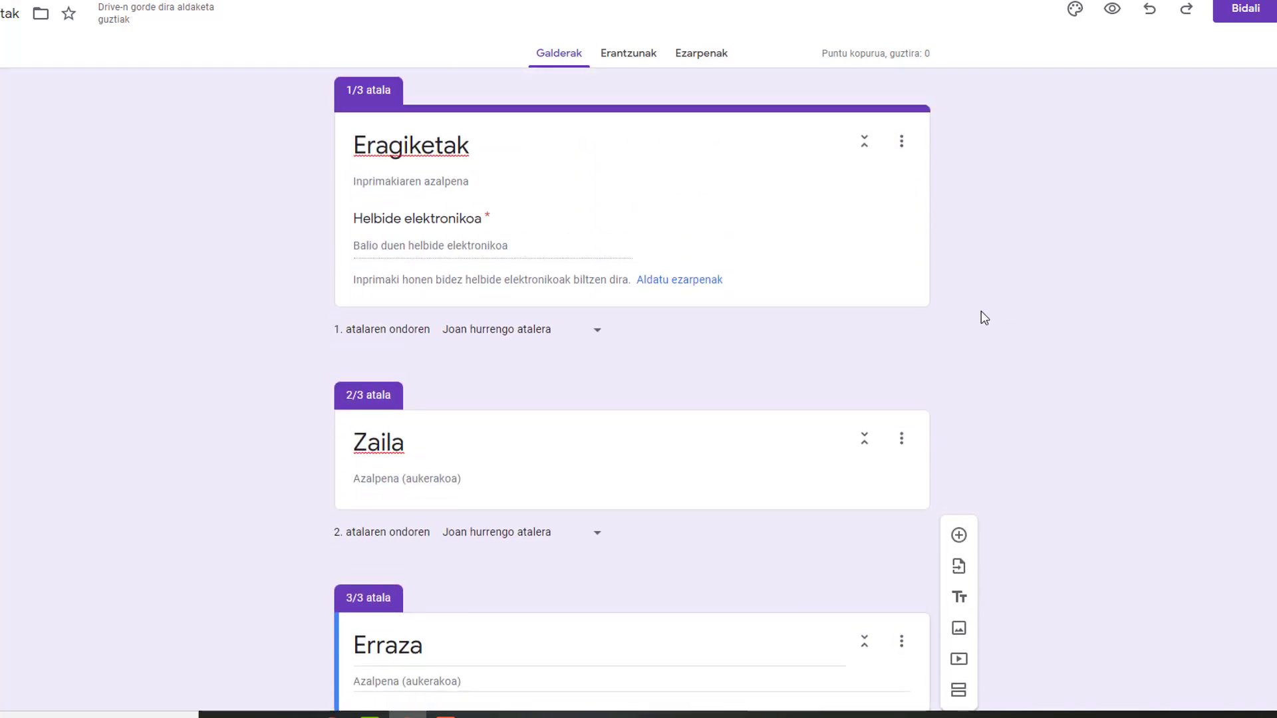